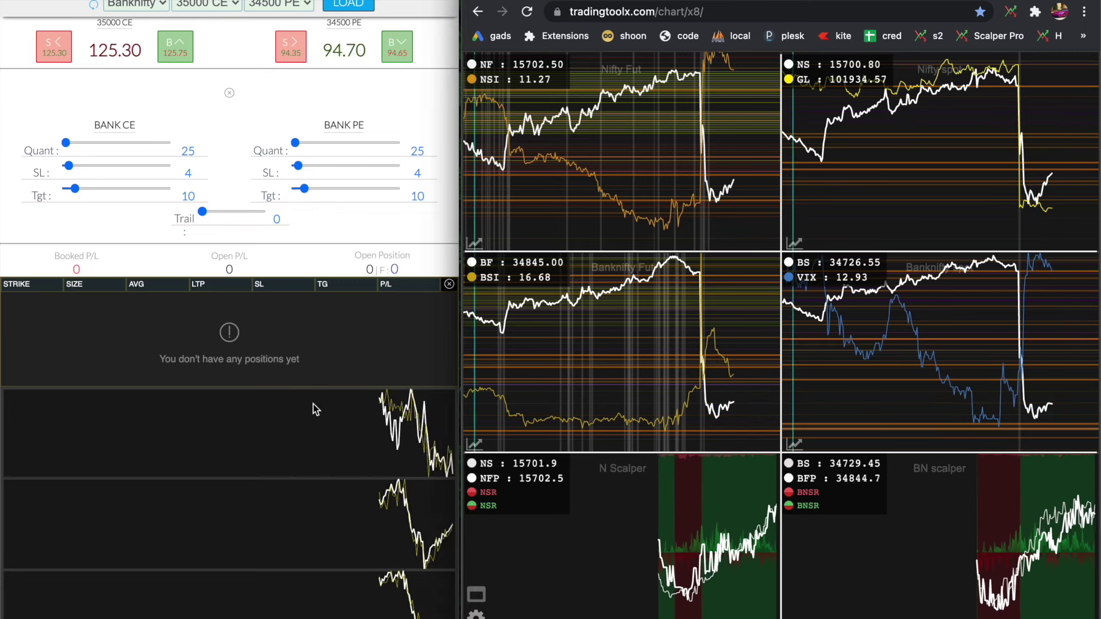
Buy 25 of the Banknifty 35000 CE and exit the position.
{"action": "left_click", "coordinate": [250, 439]}
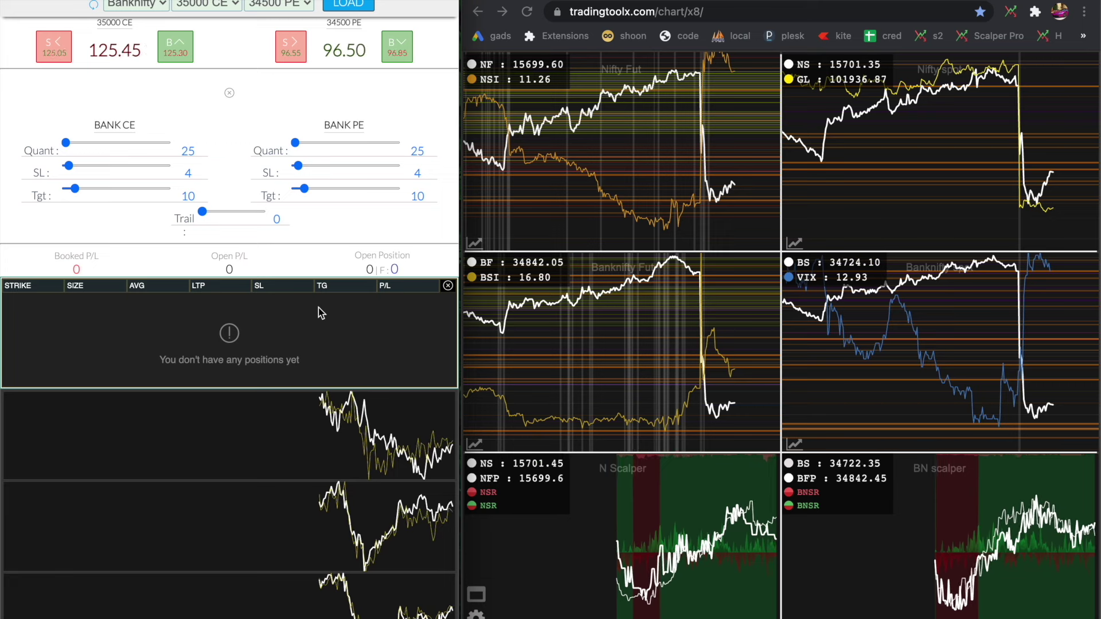
{"action": "key", "text": "Up"}
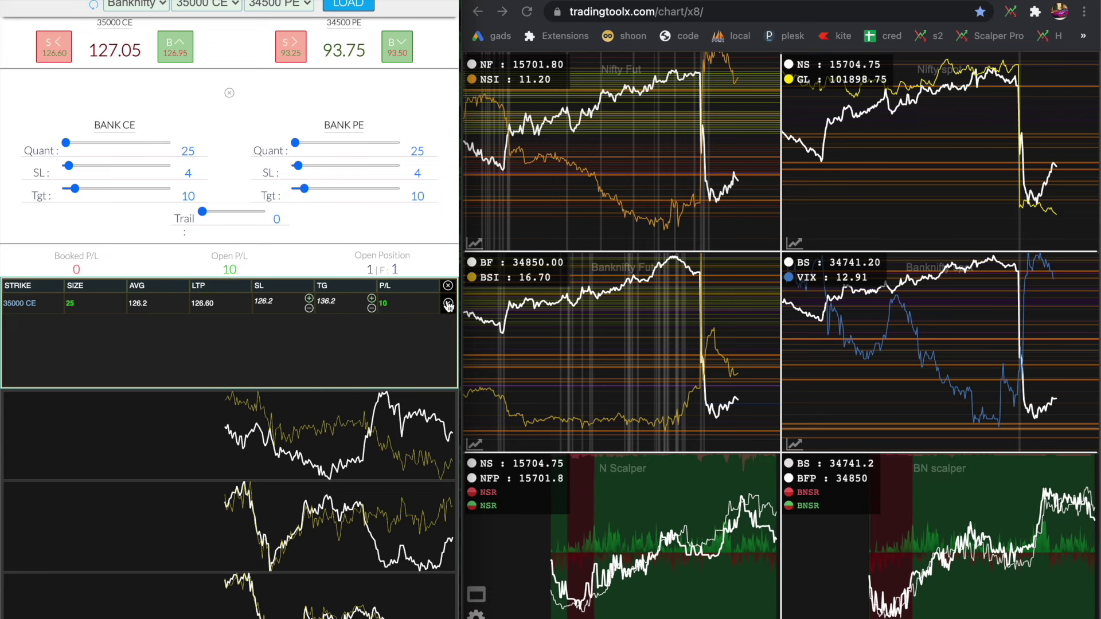
{"action": "left_click", "coordinate": [448, 303]}
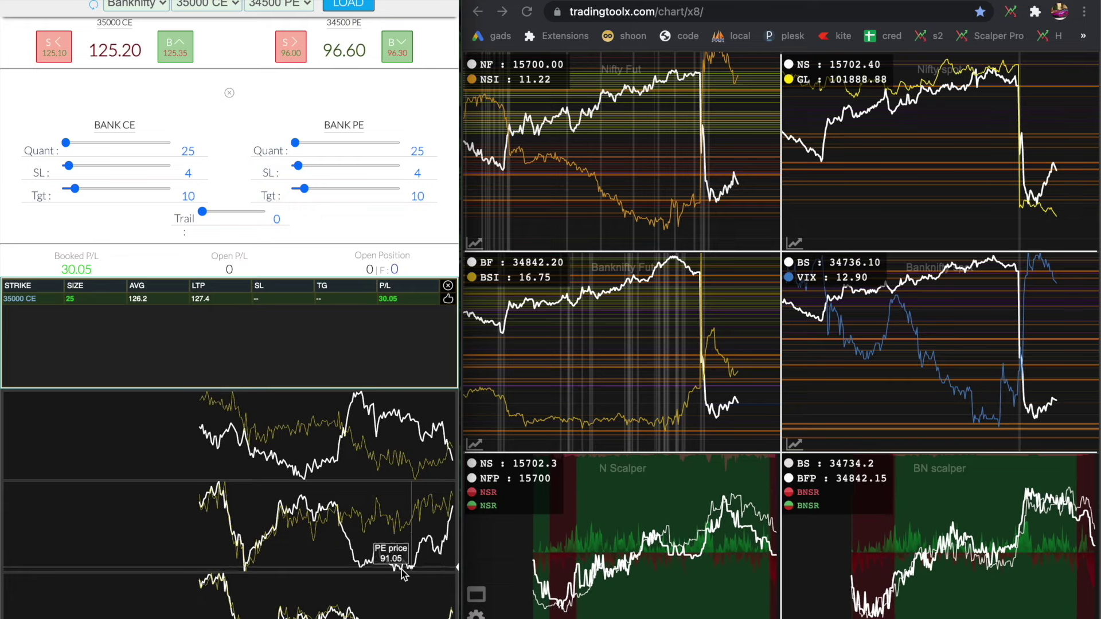
Pick 34800 CE and 34700 PE as the Banknifty strikes without loading them.
{"action": "scroll", "coordinate": [399, 574], "scroll_direction": "down", "scroll_amount": 1}
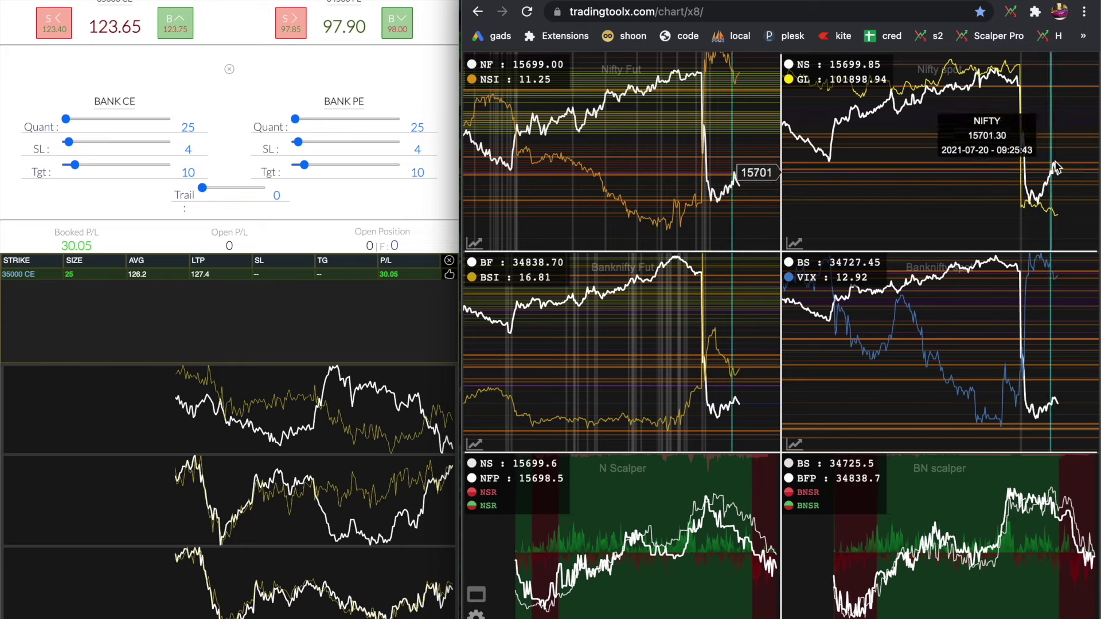
{"action": "left_click", "coordinate": [222, 312]}
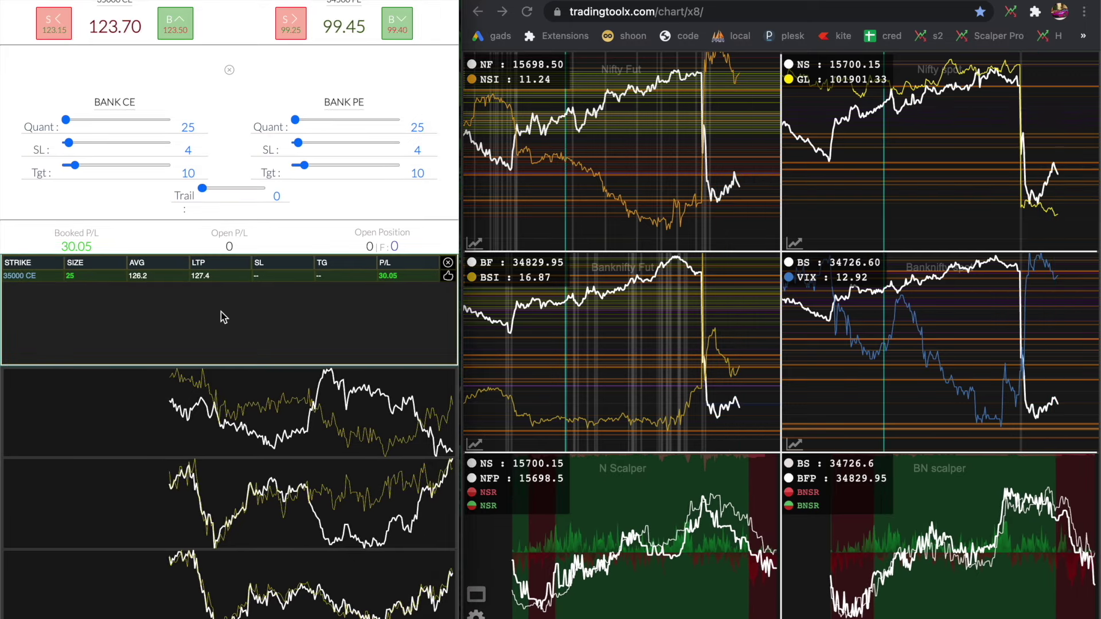
{"action": "scroll", "coordinate": [221, 312], "scroll_direction": "down", "scroll_amount": 1}
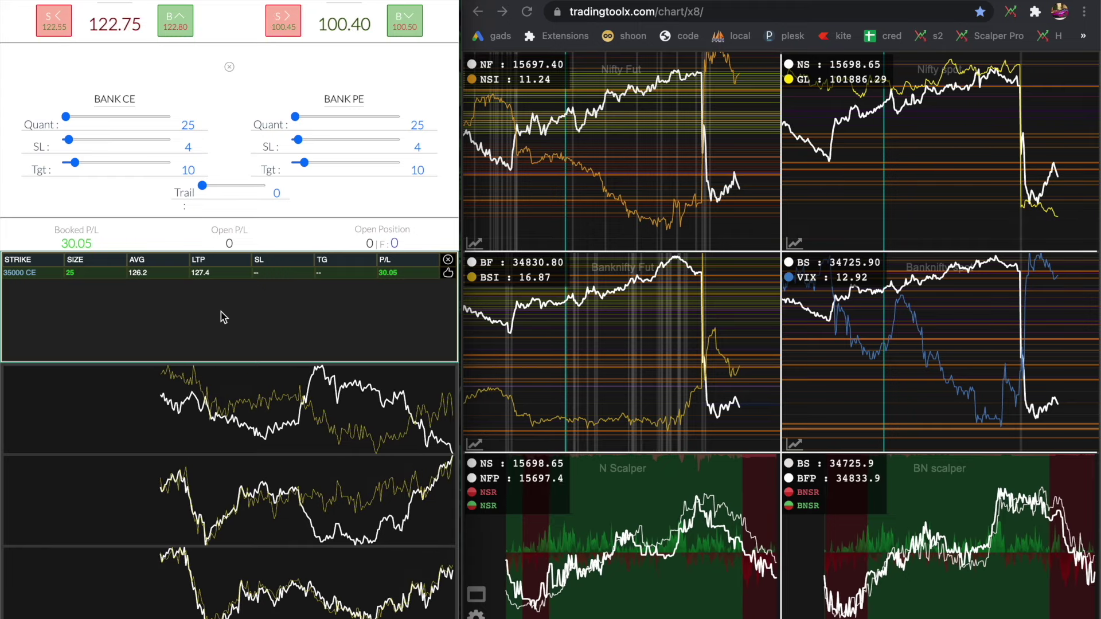
{"action": "scroll", "coordinate": [222, 312], "scroll_direction": "up", "scroll_amount": 2}
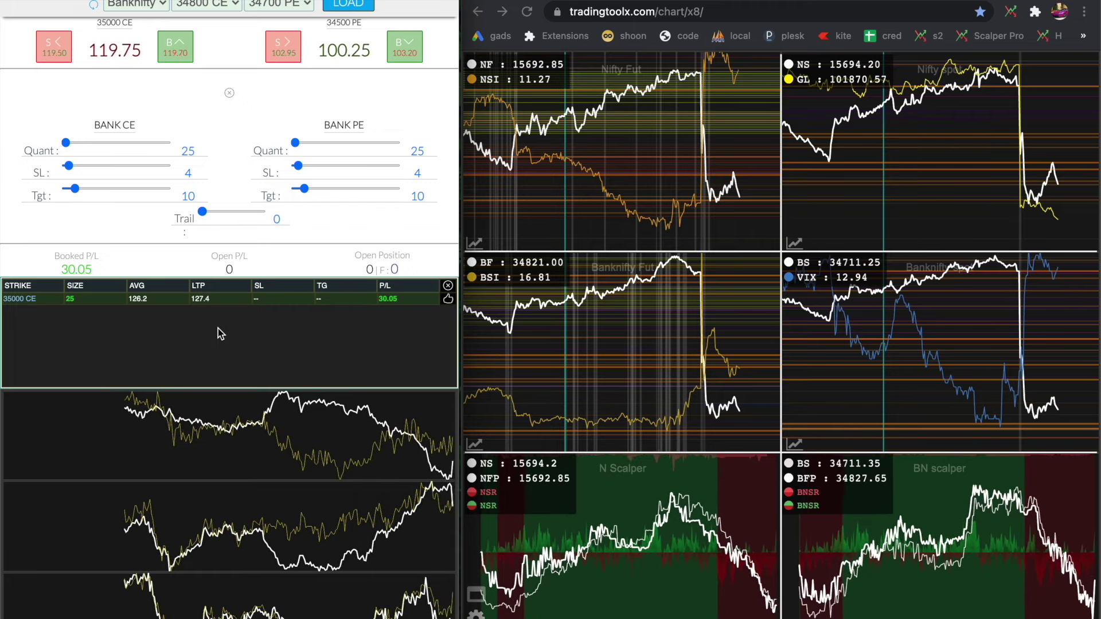
Buy 25 of the 35000 CE again and raise the new position's stop loss.
{"action": "key", "text": "Up"}
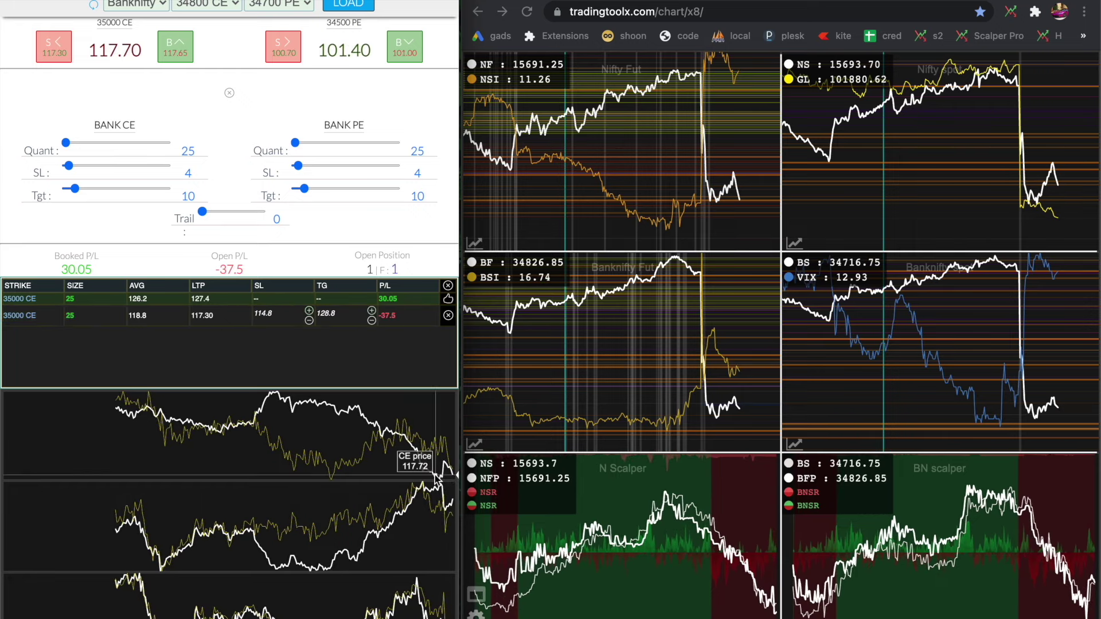
{"action": "left_click", "coordinate": [310, 312]}
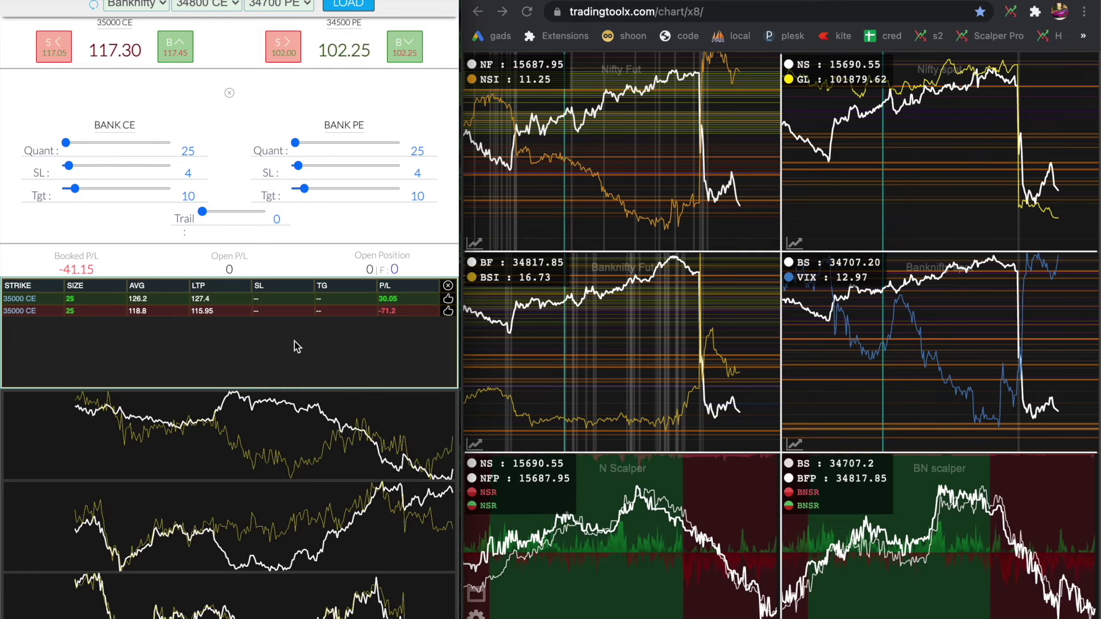
Buy another 25 of the 35000 CE and trail its stop loss up to 119.
{"action": "key", "text": "Up"}
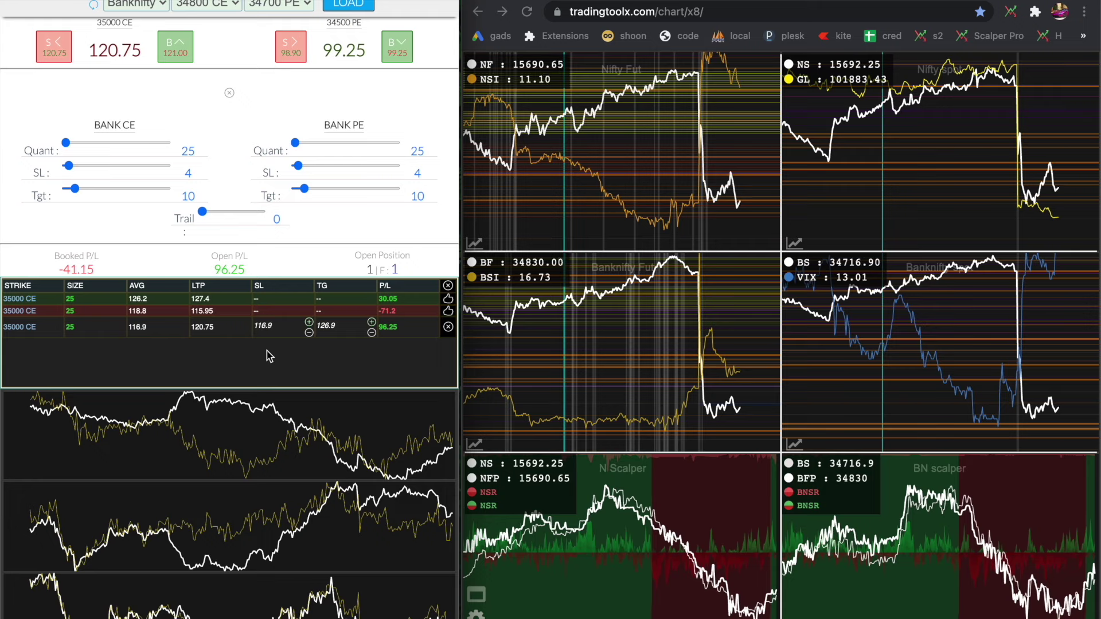
{"action": "left_click", "coordinate": [309, 323]}
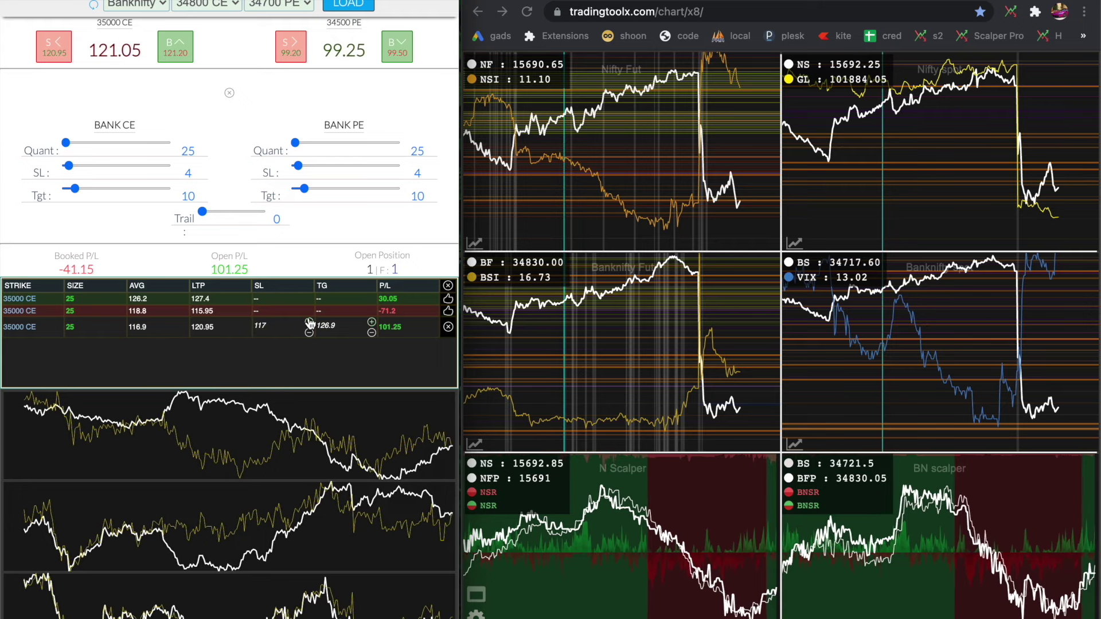
{"action": "left_click", "coordinate": [309, 322]}
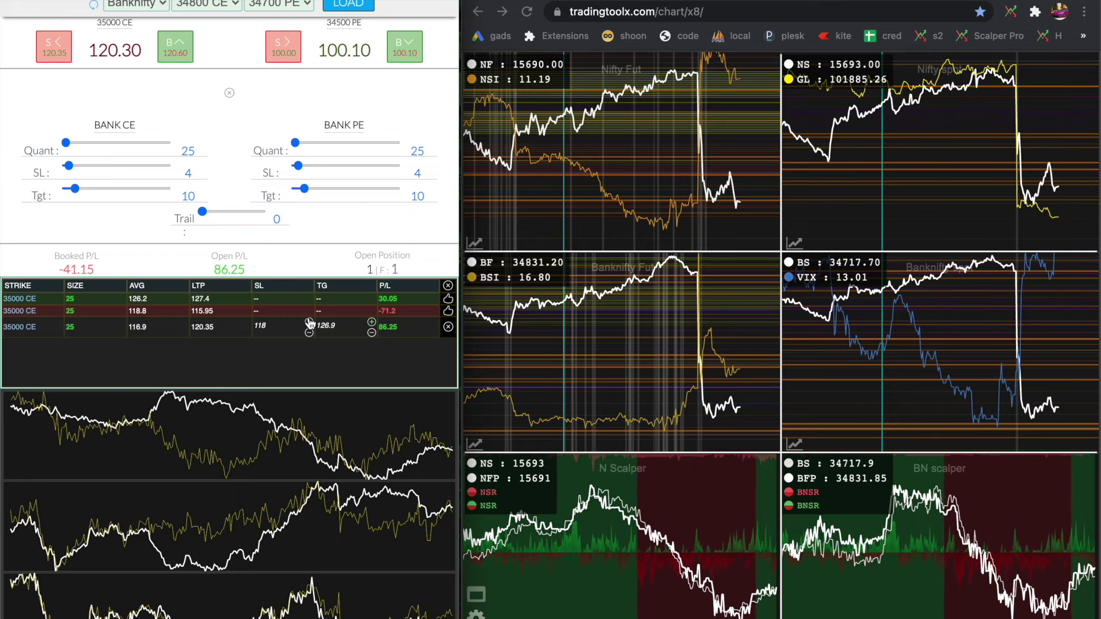
{"action": "left_click", "coordinate": [310, 322]}
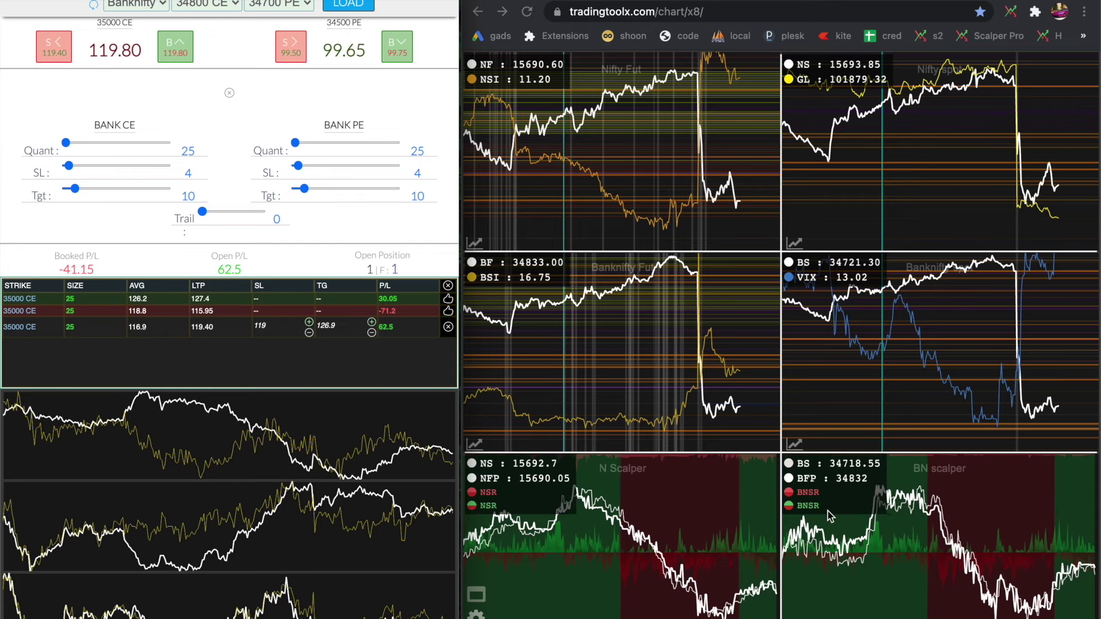
Exit the open 35000 CE position and try to buy 25 of the 34500 PE.
{"action": "left_click", "coordinate": [448, 331]}
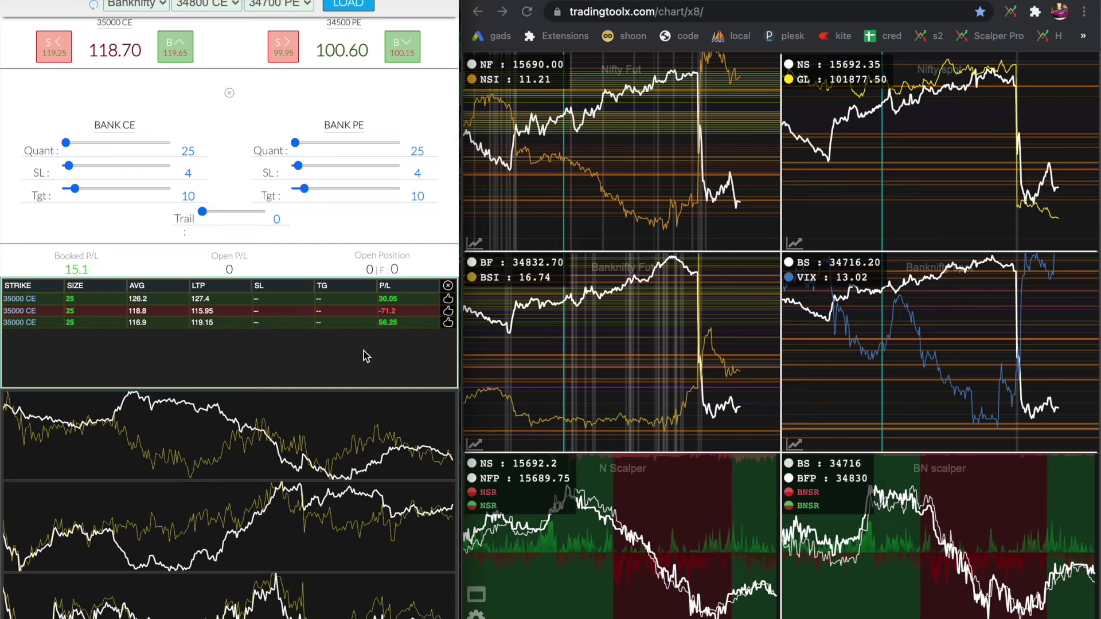
{"action": "key", "text": "Down"}
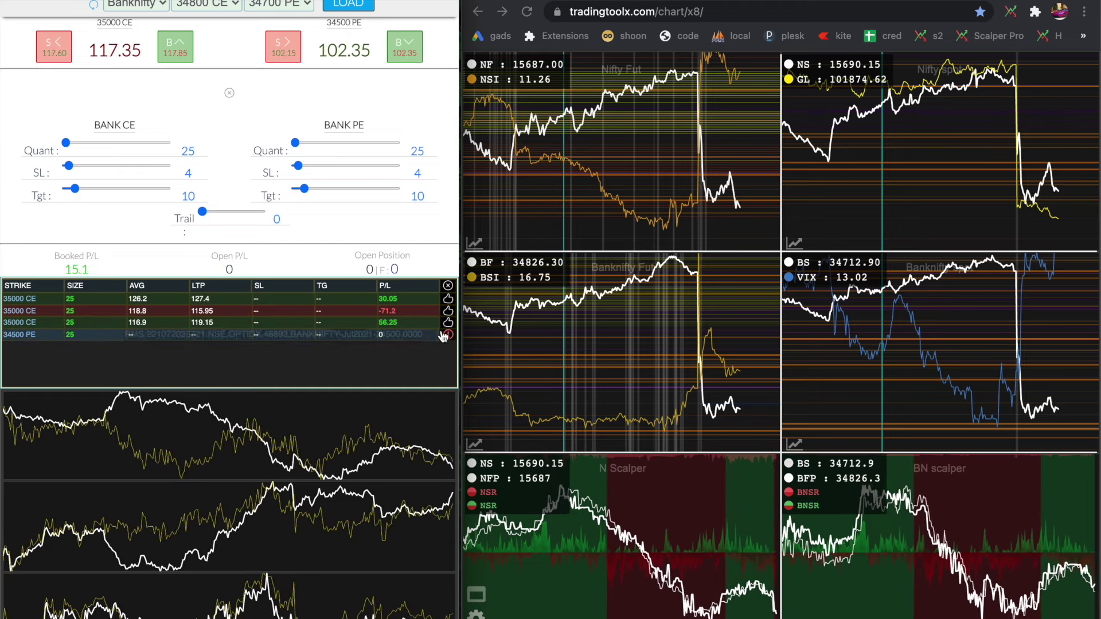
{"action": "left_click", "coordinate": [340, 363]}
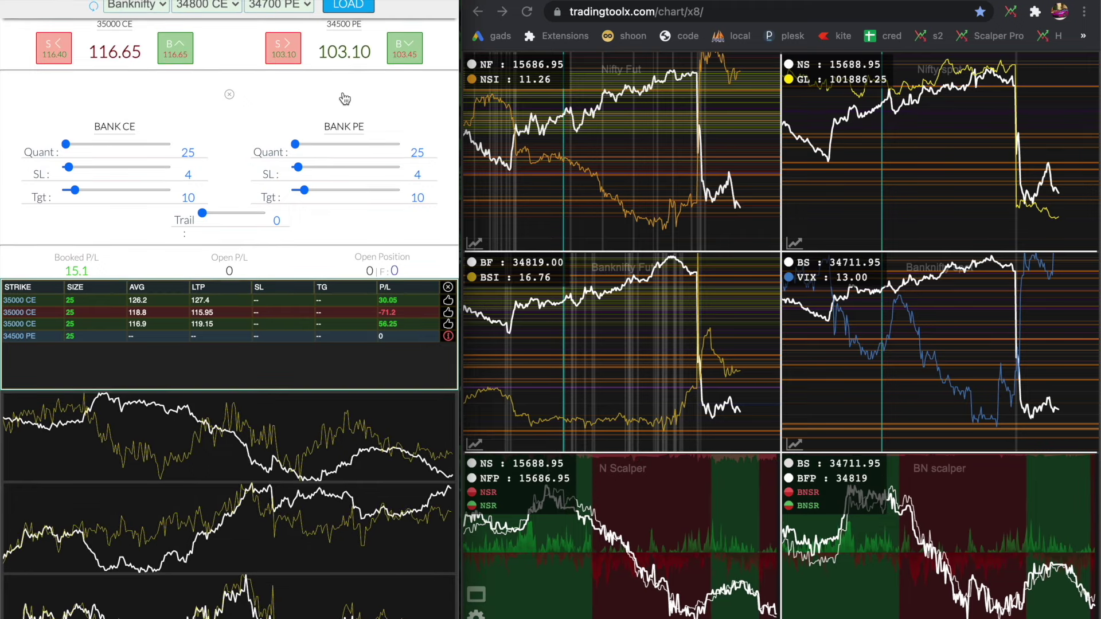
Buy 25 of the 35000 CE and exit the position after raising its stop loss to 121.
{"action": "scroll", "coordinate": [321, 287], "scroll_direction": "down", "scroll_amount": 1}
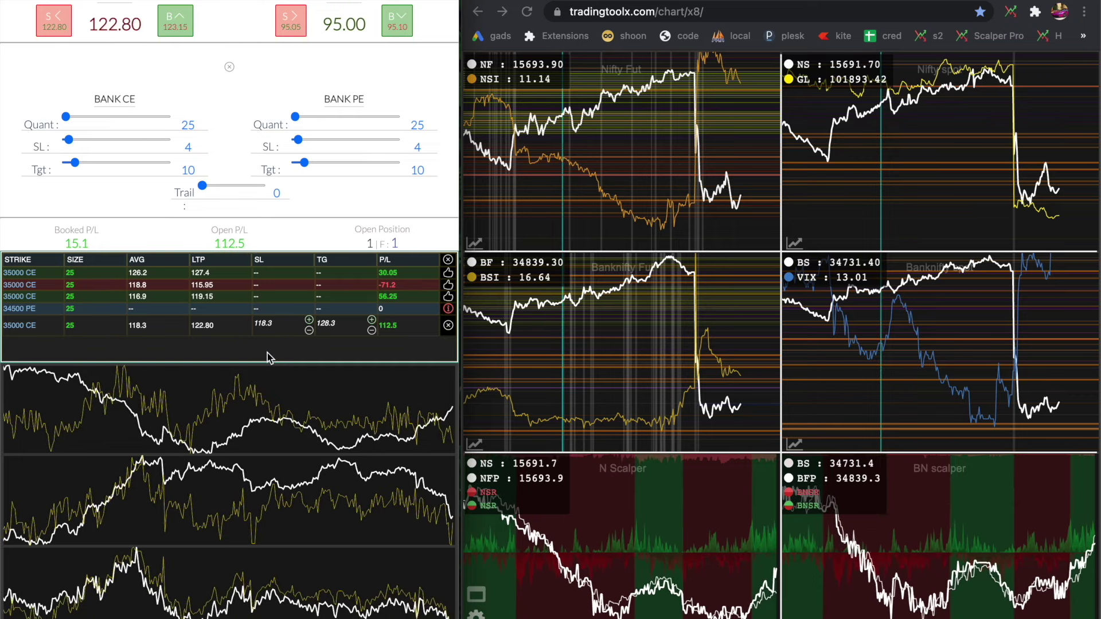
{"action": "left_click", "coordinate": [309, 321]}
{"action": "left_click", "coordinate": [309, 322]}
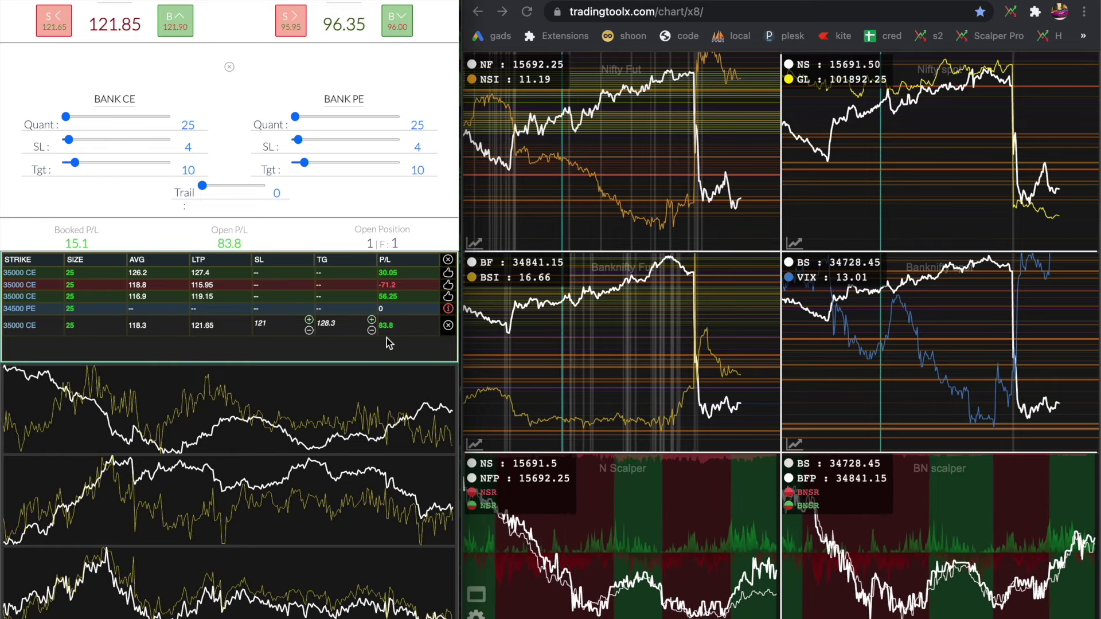
{"action": "left_click", "coordinate": [448, 325]}
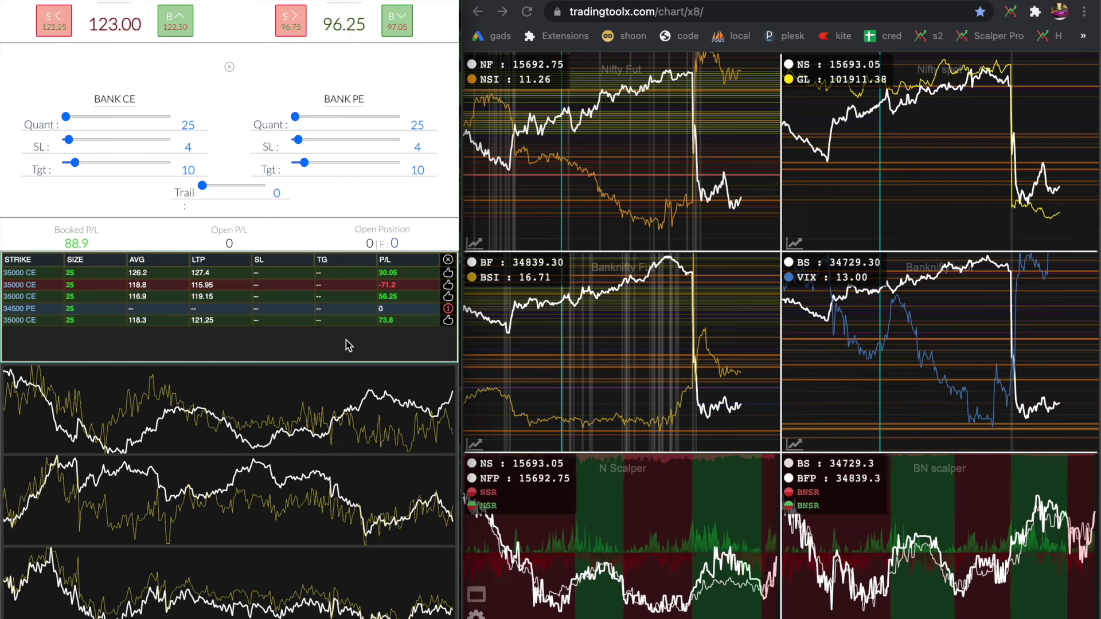
Buy 25 of the 35000 CE again, raise its stop loss to 124 and exit the position.
{"action": "key", "text": "Up"}
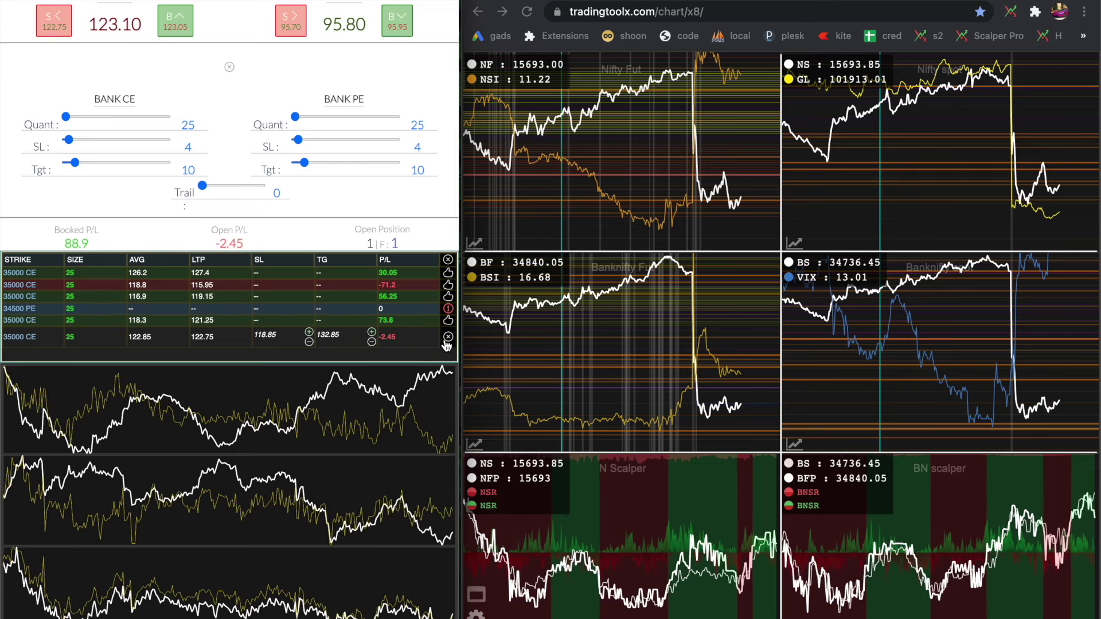
{"action": "left_click", "coordinate": [309, 333]}
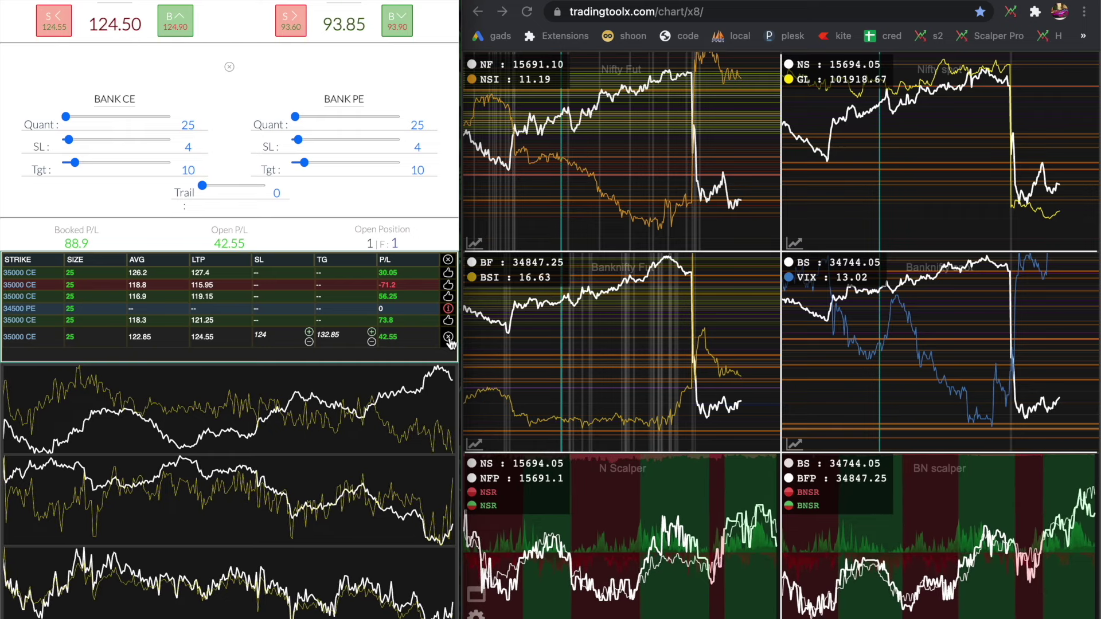
{"action": "left_click", "coordinate": [449, 338]}
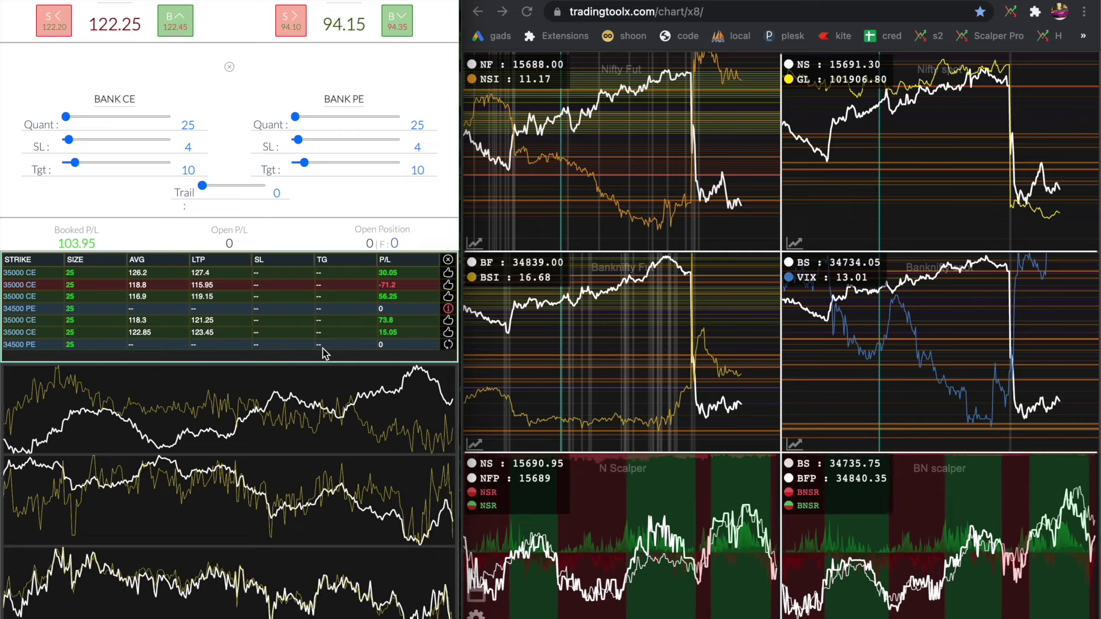
Buy 25 of the 34500 PE and trail its stop loss up in steps to 99 and beyond.
{"action": "key", "text": "Down"}
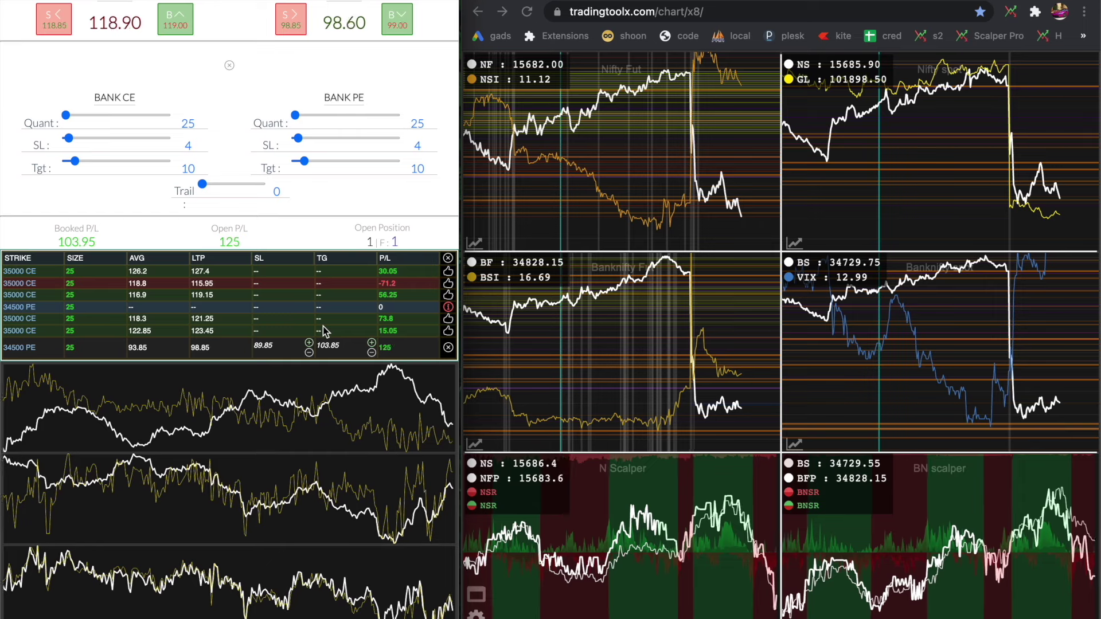
{"action": "left_click", "coordinate": [309, 344]}
{"action": "left_click", "coordinate": [309, 344]}
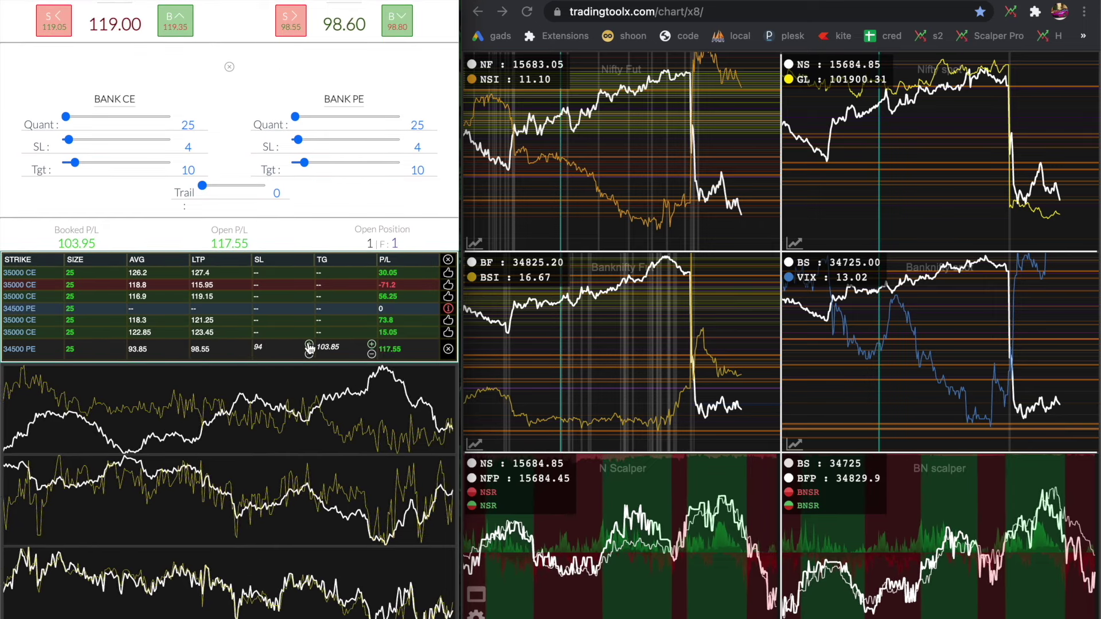
{"action": "left_click", "coordinate": [309, 345]}
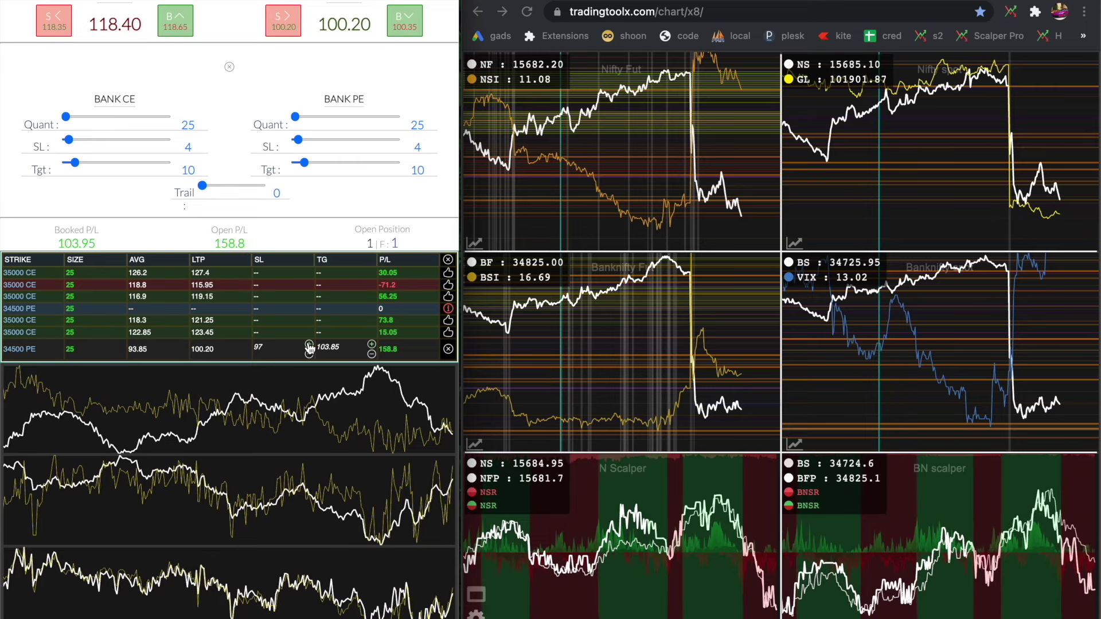
{"action": "left_click", "coordinate": [309, 345]}
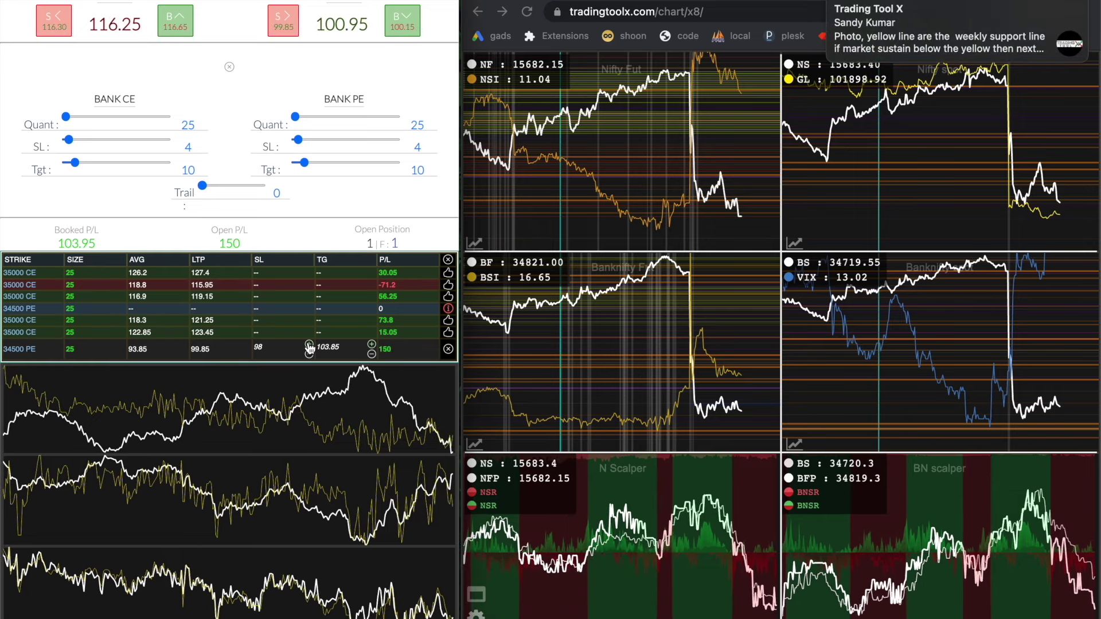
{"action": "left_click", "coordinate": [309, 345]}
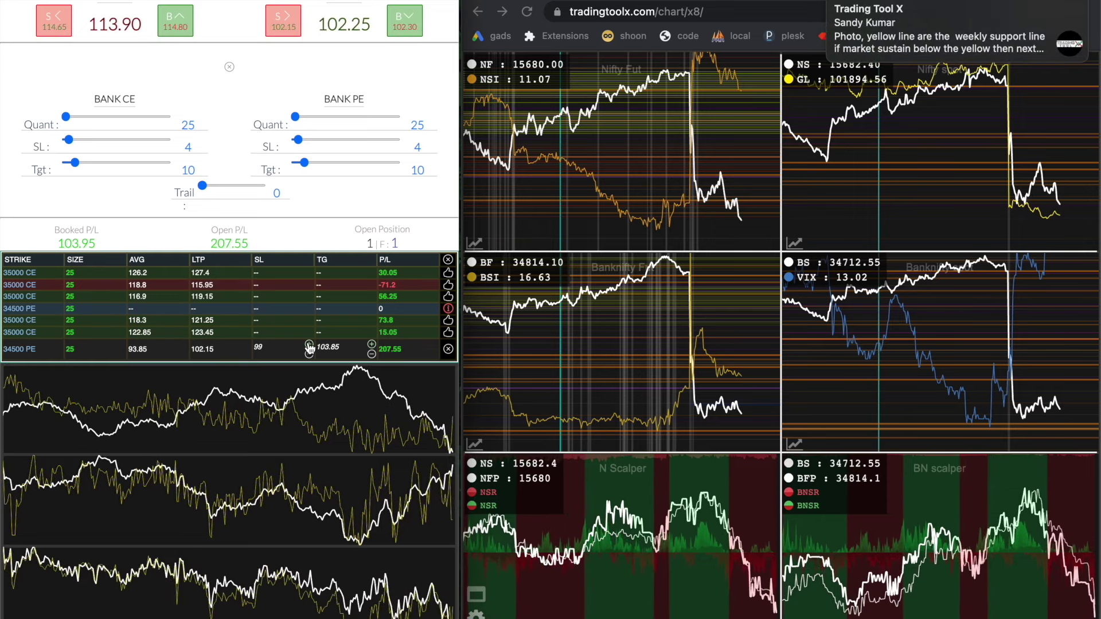
{"action": "left_click", "coordinate": [309, 345]}
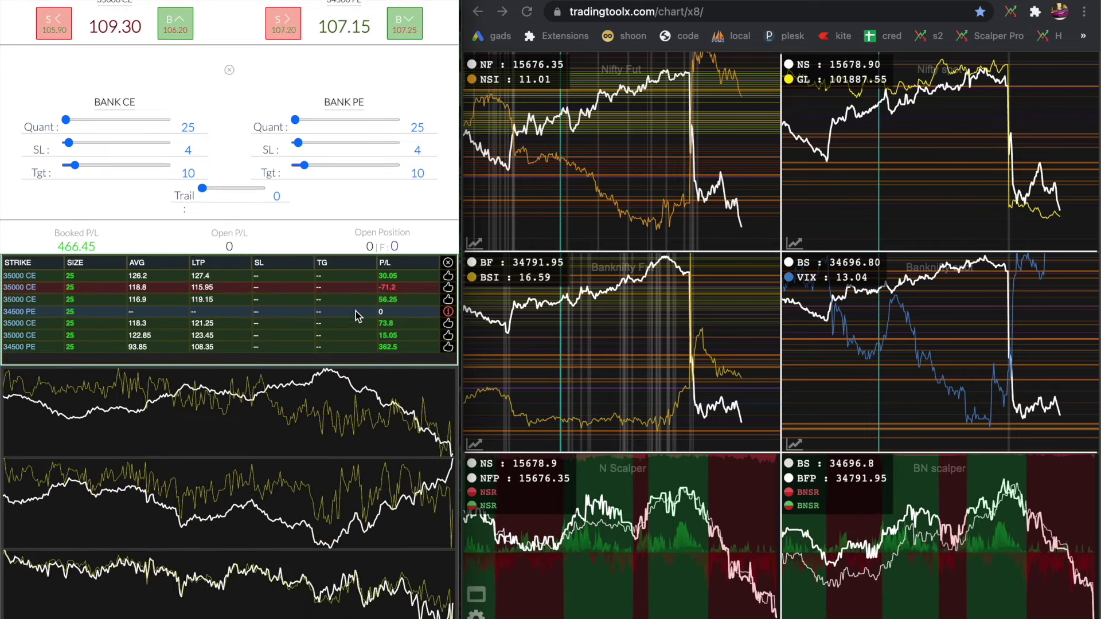
Buy 25 of the 35000 CE and exit that position manually.
{"action": "scroll", "coordinate": [364, 361], "scroll_direction": "down", "scroll_amount": 1}
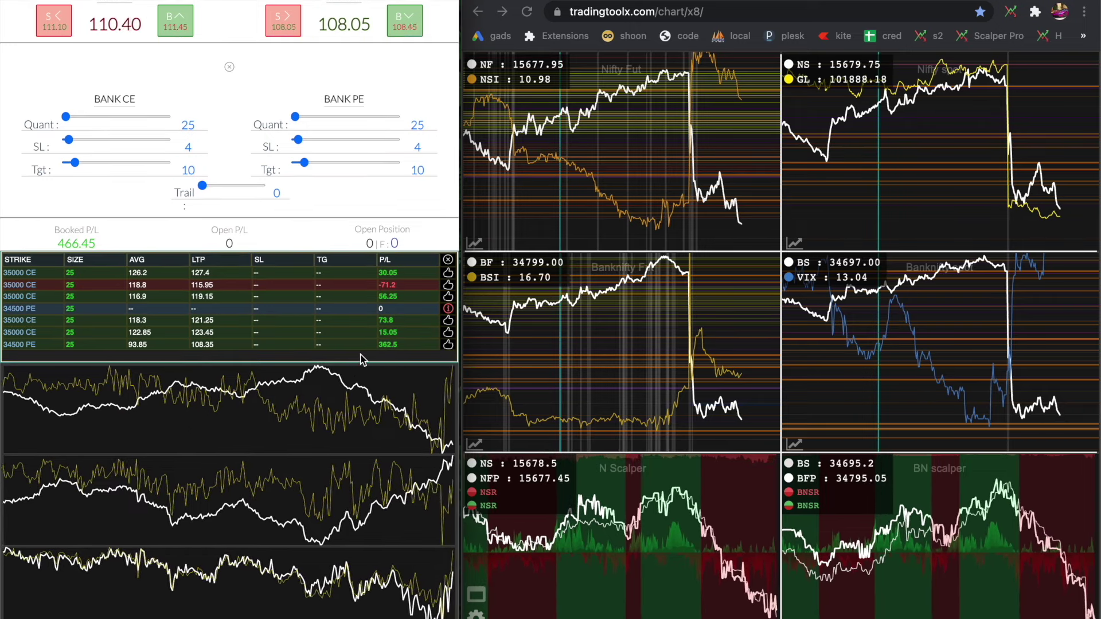
{"action": "key", "text": "Up"}
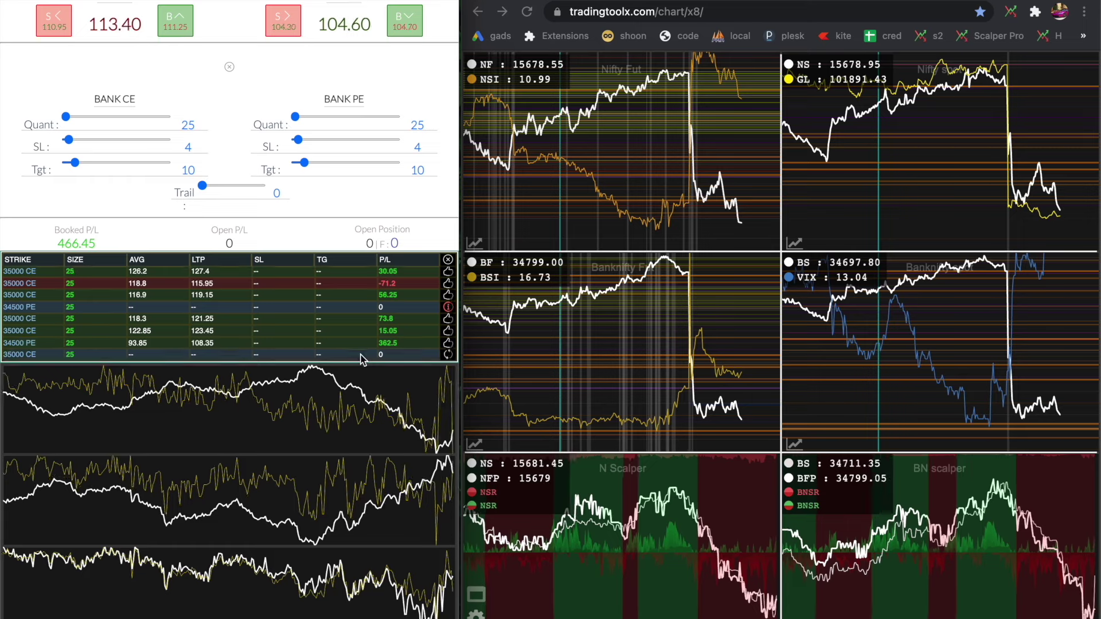
{"action": "scroll", "coordinate": [350, 281], "scroll_direction": "down", "scroll_amount": 2}
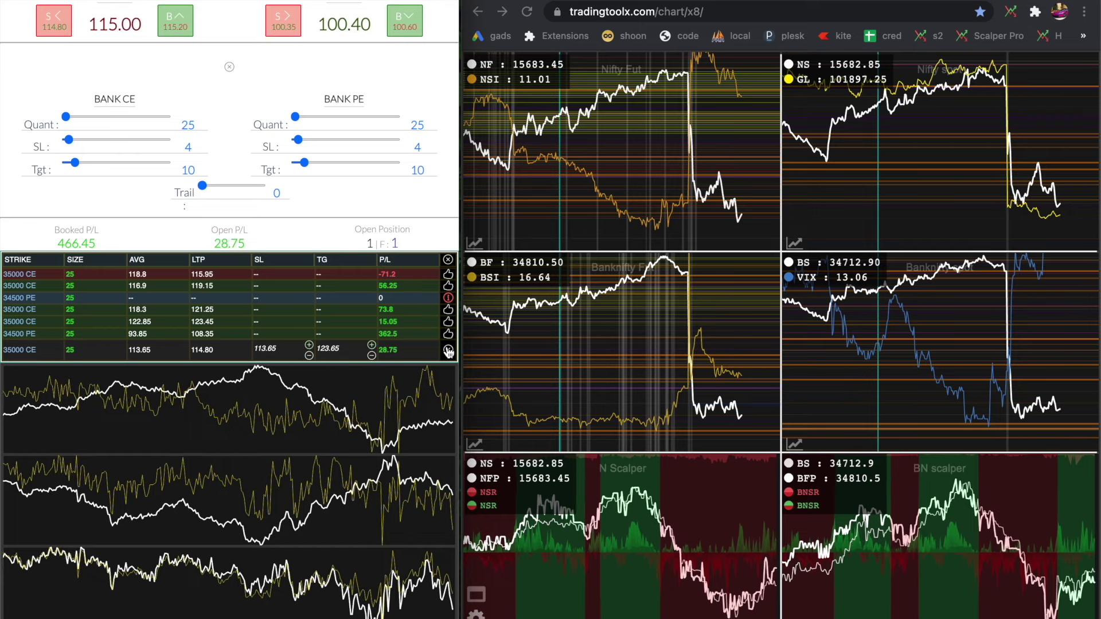
{"action": "left_click", "coordinate": [449, 350]}
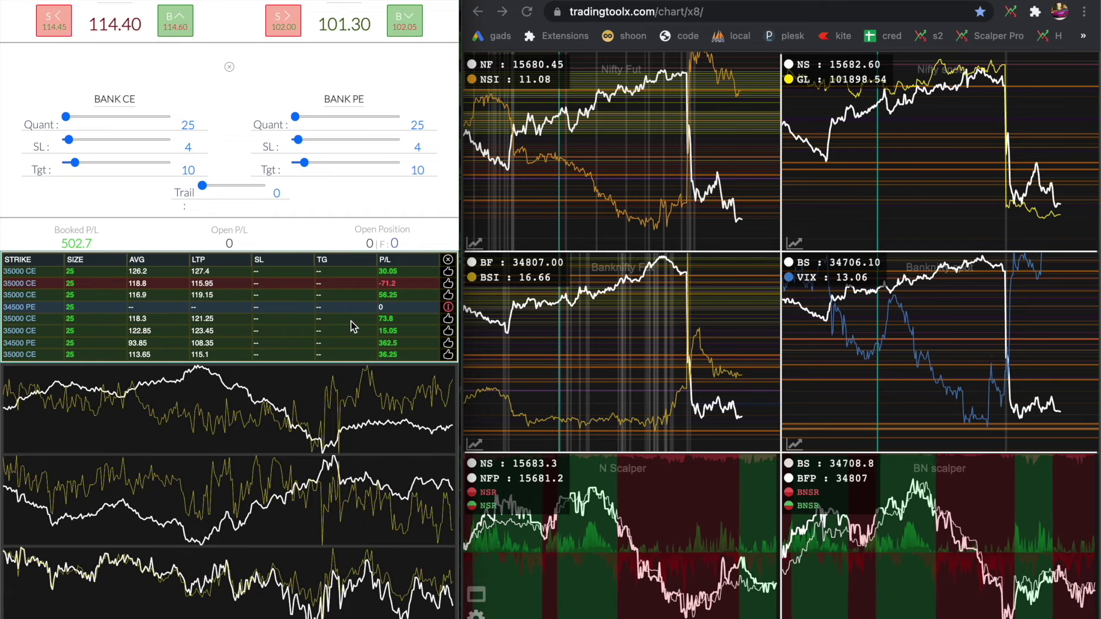
Enter and exit another 35000 CE trade of 25, and buy 25 more of the same strike.
{"action": "key", "text": "Up"}
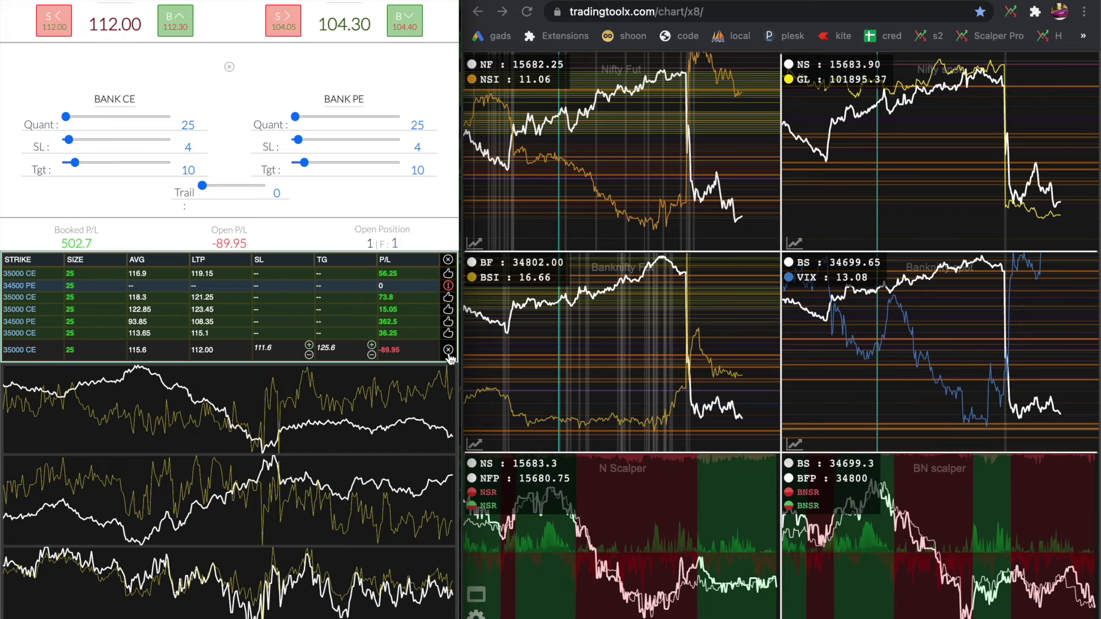
{"action": "left_click", "coordinate": [449, 350]}
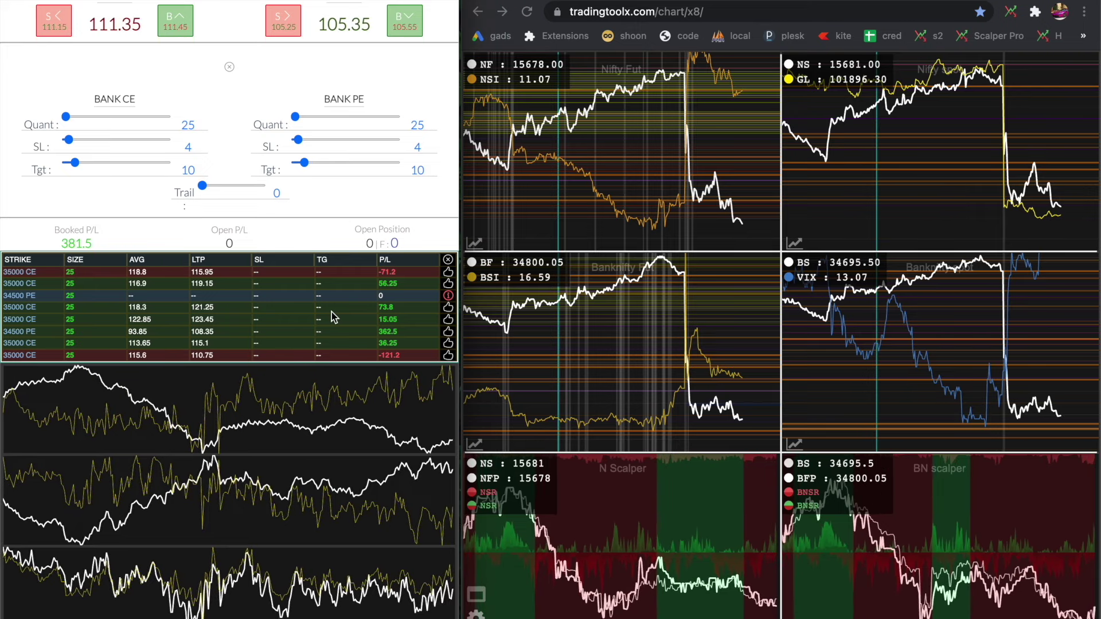
{"action": "key", "text": "Up"}
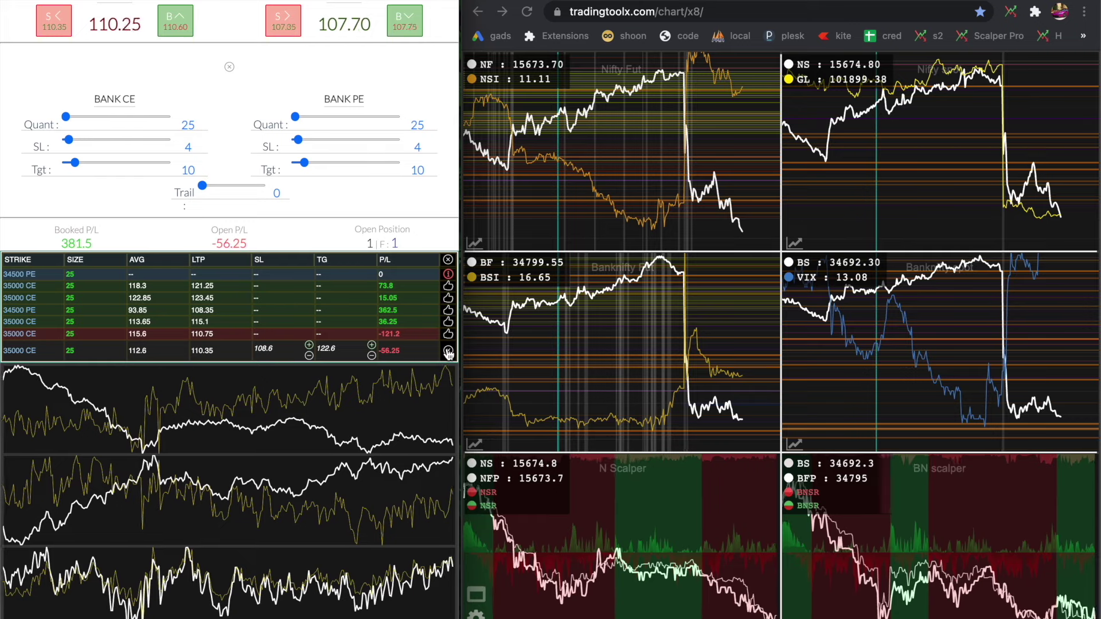
Exit the open 35000 CE position, then trade and exit 25 of the 34500 PE and another 25 of the 35000 CE.
{"action": "left_click", "coordinate": [448, 351]}
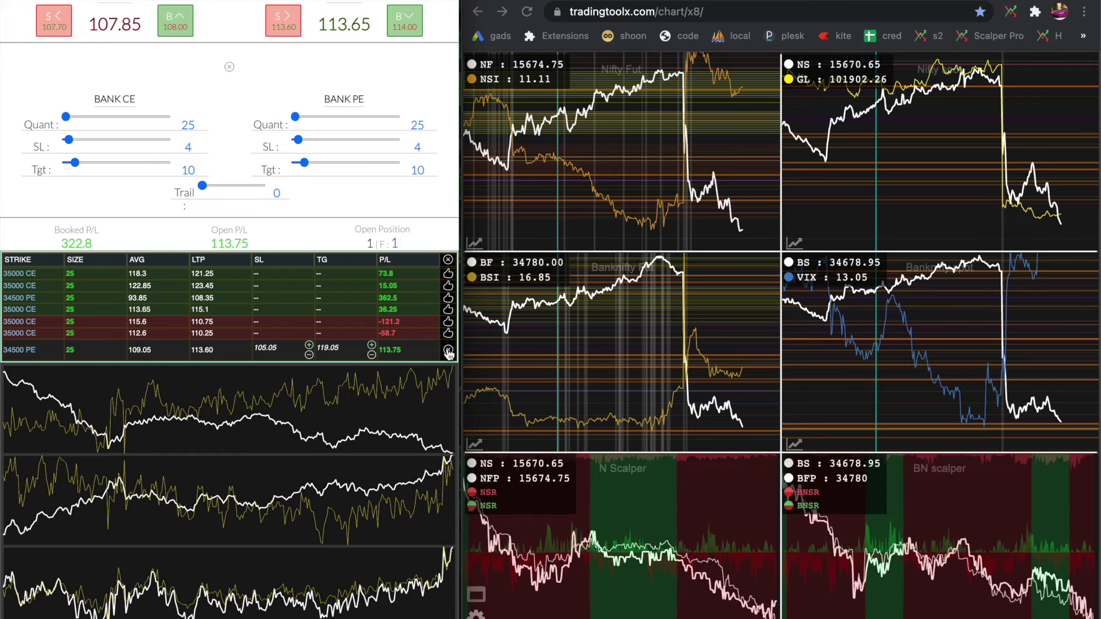
{"action": "left_click", "coordinate": [448, 351]}
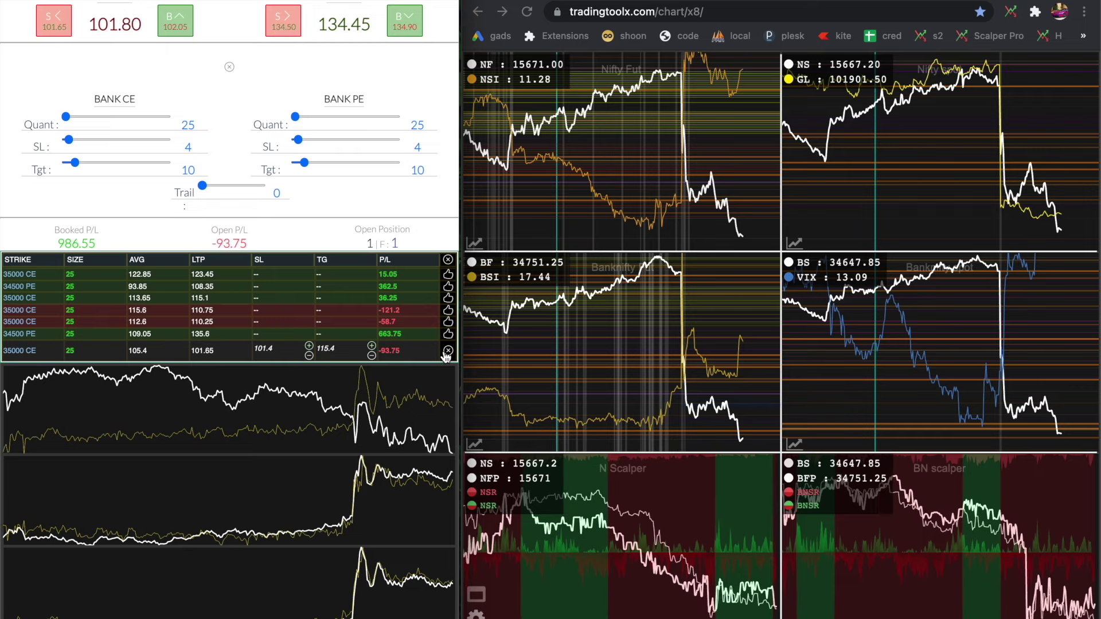
{"action": "left_click", "coordinate": [447, 352]}
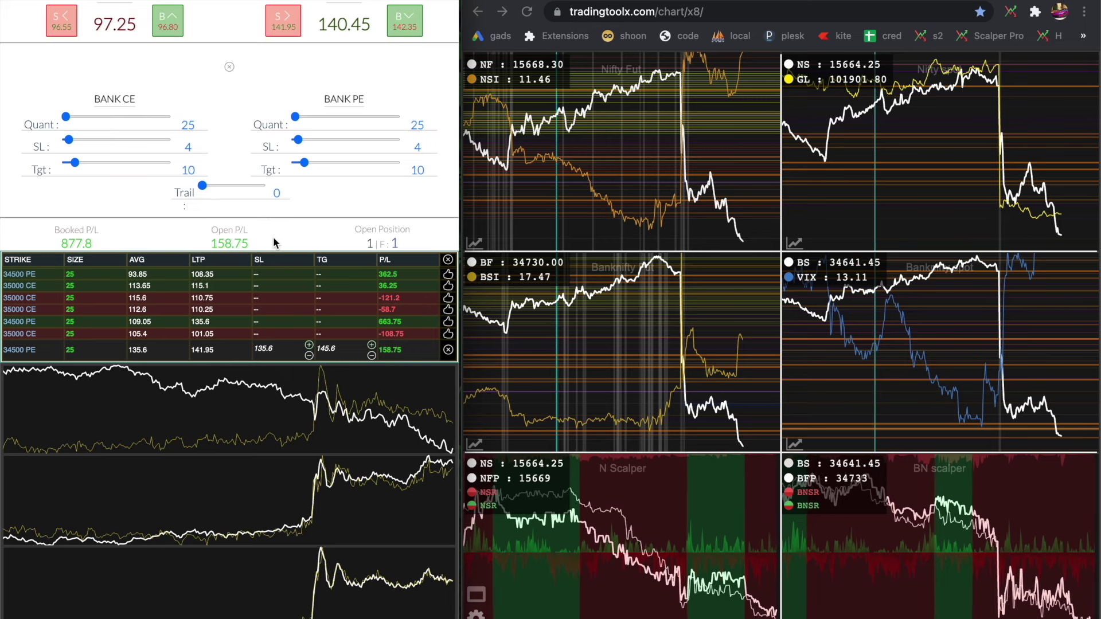
Trail the stop loss of the open 34500 PE position up to 137 and 139, and exit the position.
{"action": "left_click", "coordinate": [309, 346]}
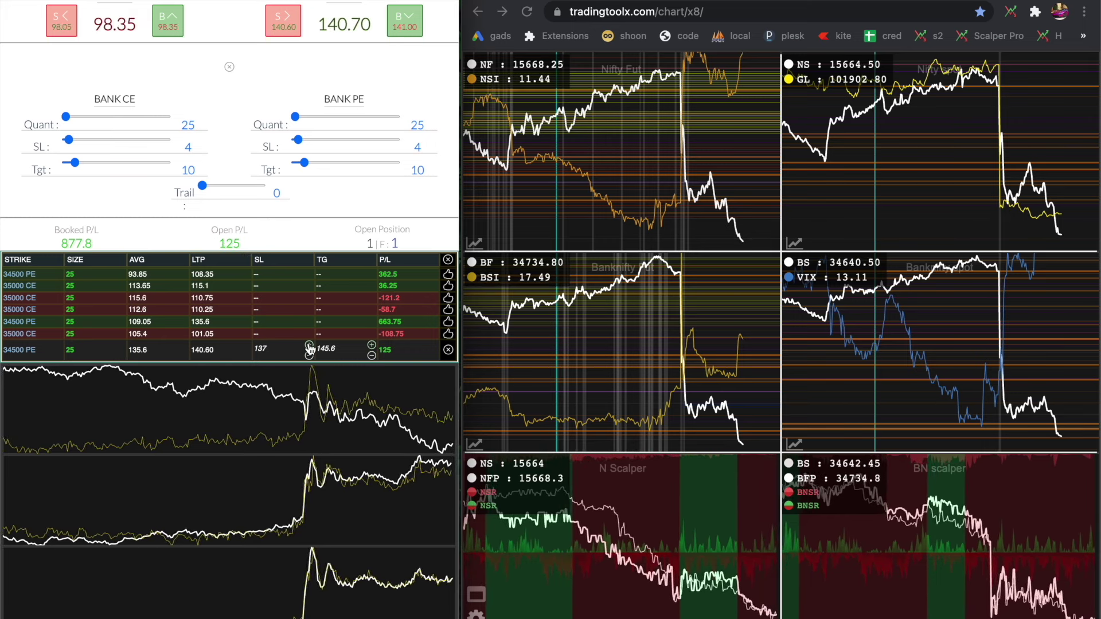
{"action": "left_click", "coordinate": [310, 345]}
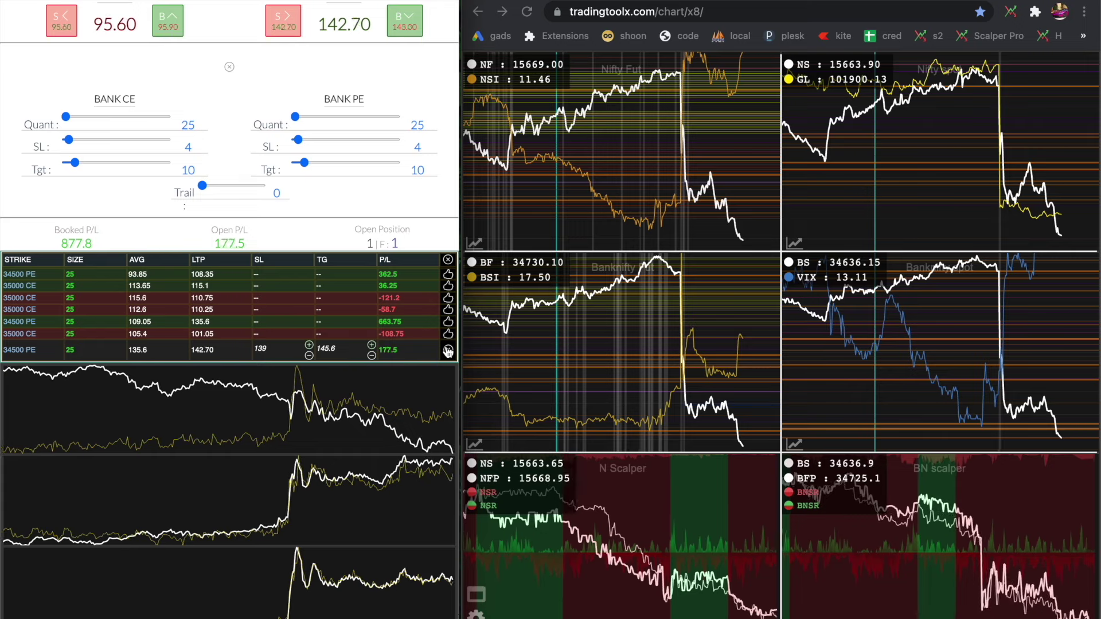
{"action": "left_click", "coordinate": [448, 351]}
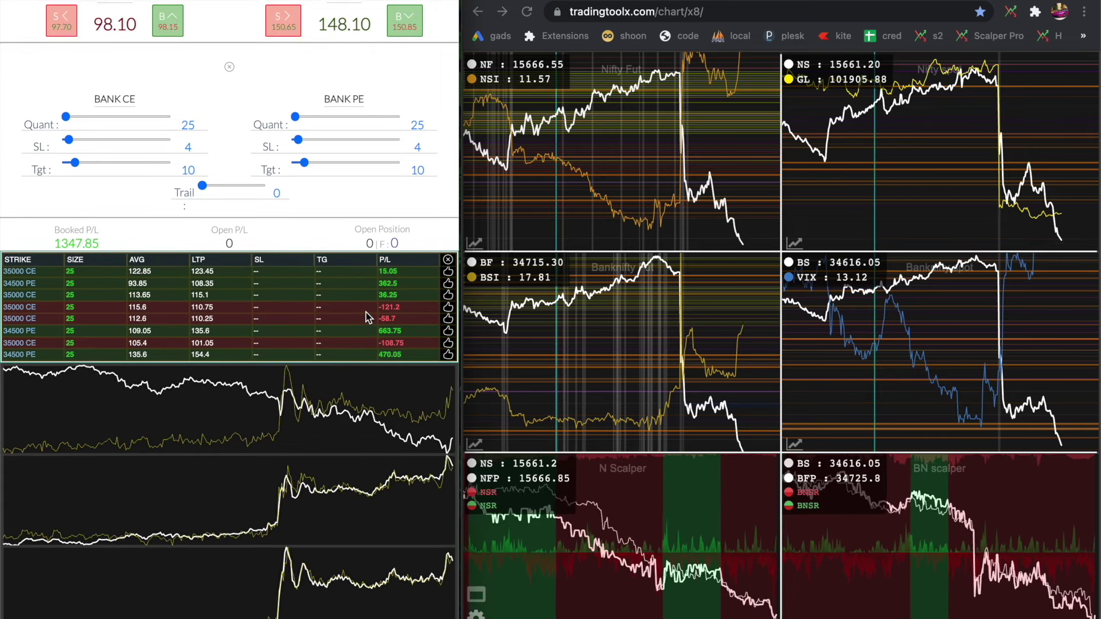
Reposition the Nifty and Banknifty charts, buy 25 of the 35000 CE and exit that position.
{"action": "left_click", "coordinate": [294, 232]}
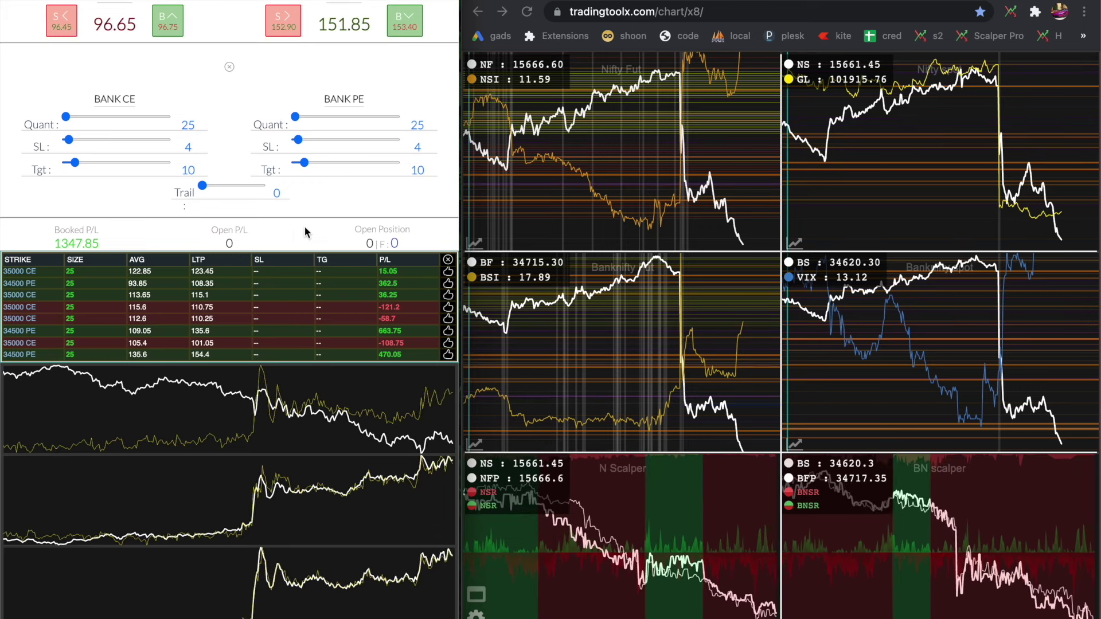
{"action": "left_click", "coordinate": [715, 266]}
{"action": "scroll", "coordinate": [707, 327], "scroll_direction": "up", "scroll_amount": 5}
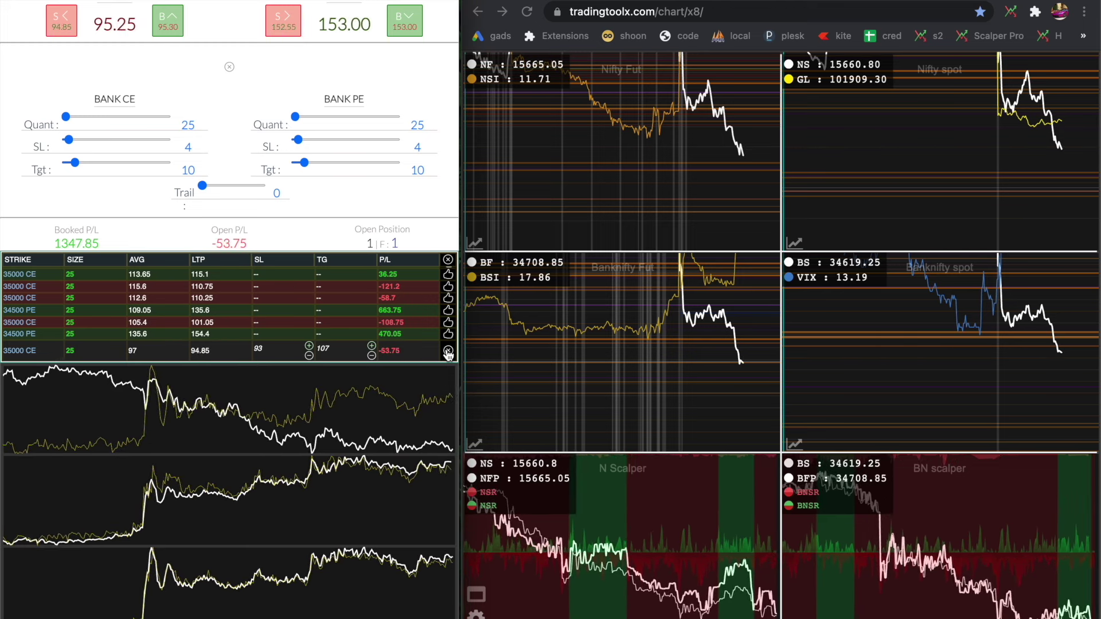
{"action": "left_click", "coordinate": [448, 352]}
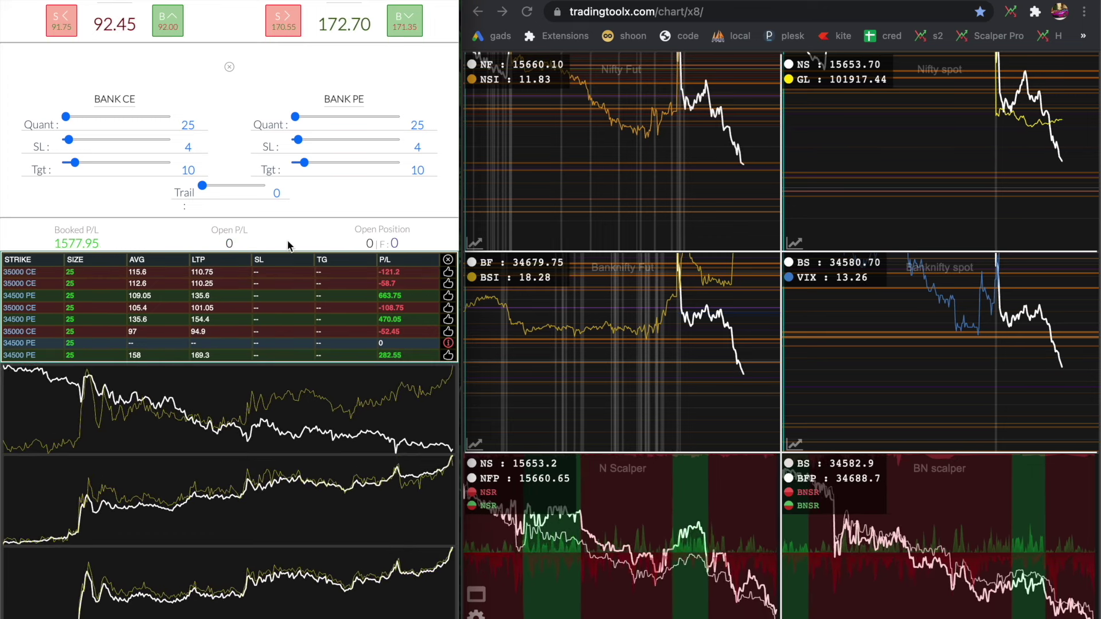
Set the Bank PE target to 60 and the Bank CE target to 61.
{"action": "scroll", "coordinate": [316, 304], "scroll_direction": "up", "scroll_amount": 2}
{"action": "scroll", "coordinate": [322, 328], "scroll_direction": "down", "scroll_amount": 2}
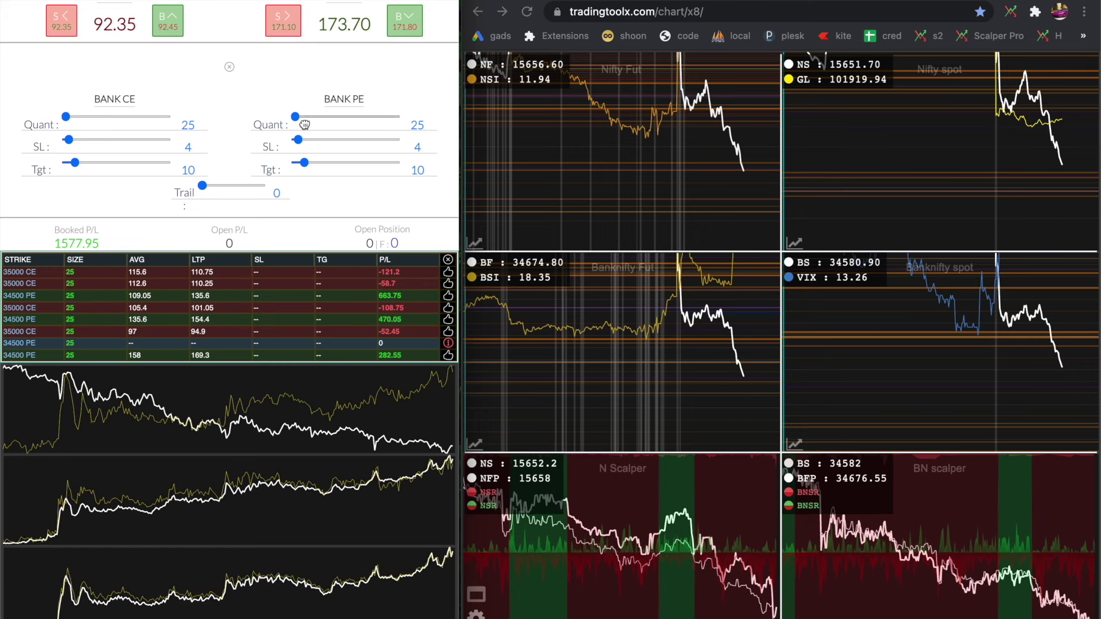
{"action": "left_click_drag", "start_coordinate": [304, 162], "coordinate": [356, 162]}
{"action": "left_click_drag", "start_coordinate": [75, 163], "coordinate": [126, 163]}
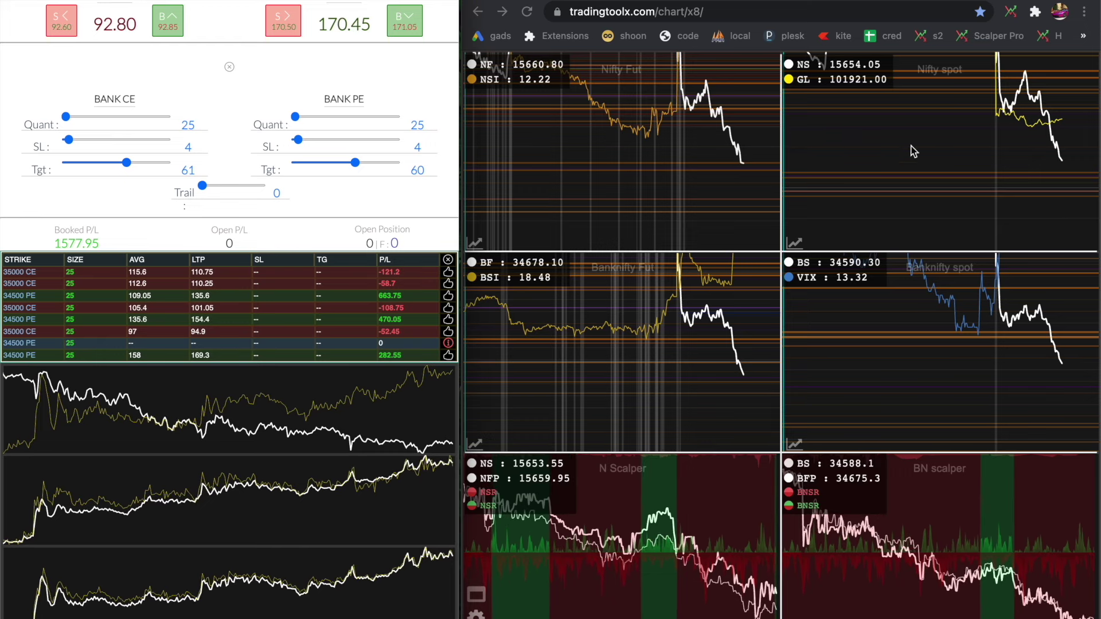
Switch the traded index from Banknifty to Nifty and load its 15700 CE and 15650 PE options.
{"action": "scroll", "coordinate": [320, 111], "scroll_direction": "up", "scroll_amount": 2}
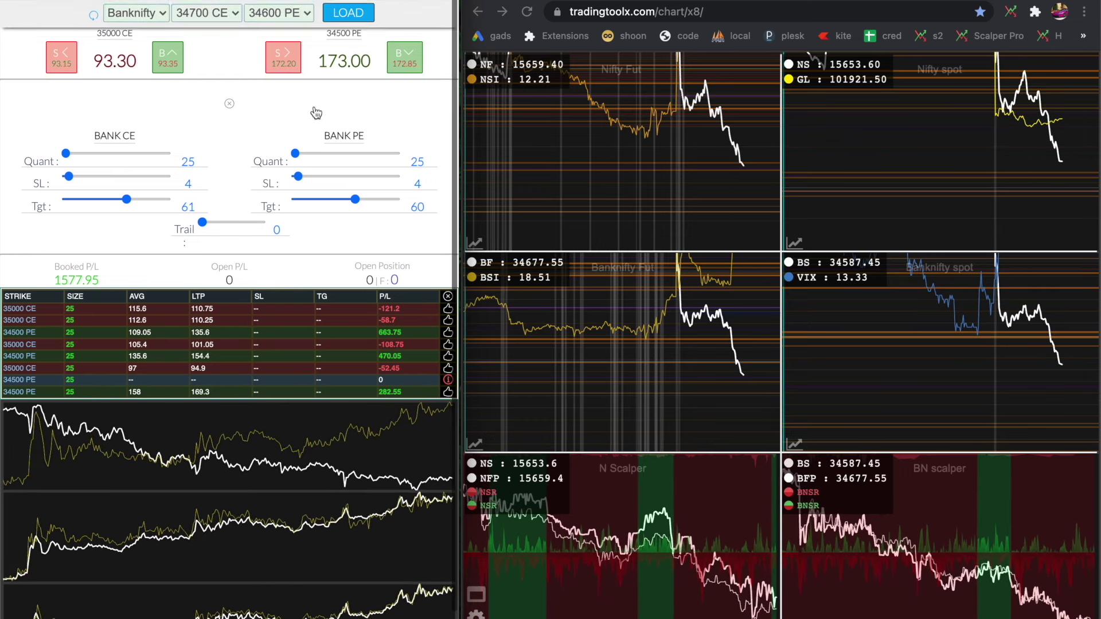
{"action": "left_click", "coordinate": [123, 4]}
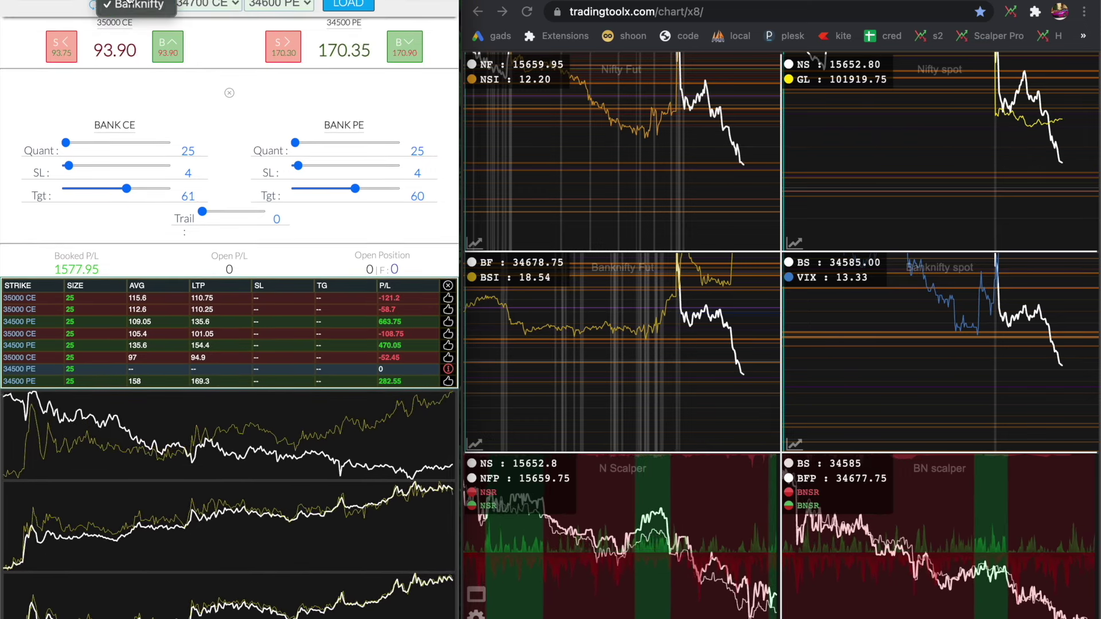
{"action": "left_click", "coordinate": [124, 17]}
{"action": "left_click", "coordinate": [344, 4]}
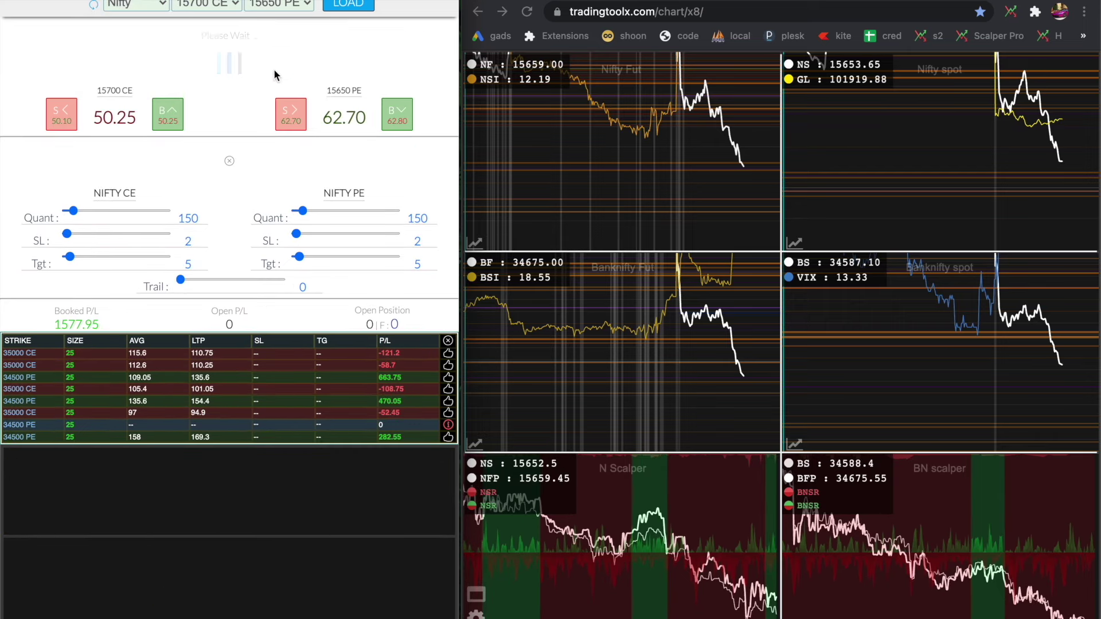
Choose the 15600 PE strike, keep the 15700 CE and load this Nifty option pair.
{"action": "left_click", "coordinate": [279, 5]}
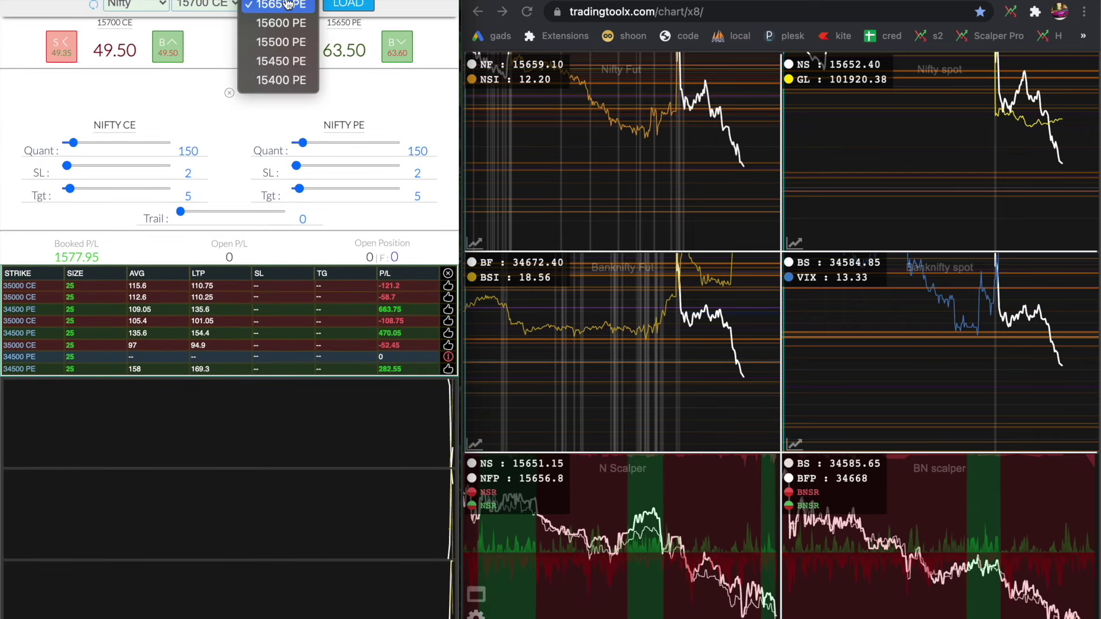
{"action": "left_click", "coordinate": [278, 41]}
{"action": "left_click", "coordinate": [214, 12]}
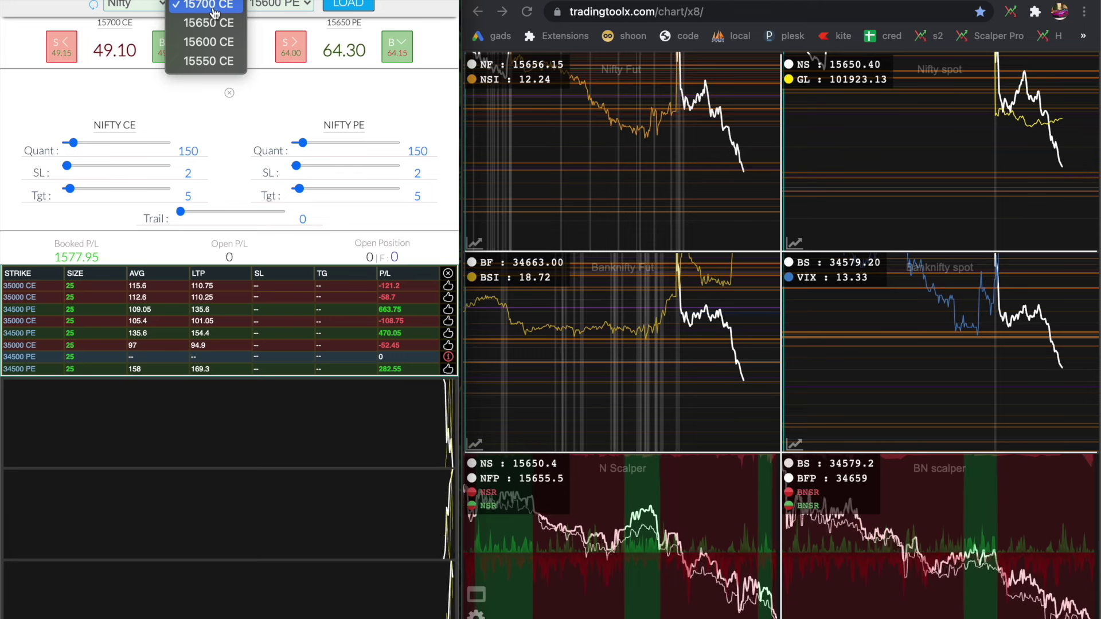
{"action": "left_click", "coordinate": [214, 7]}
{"action": "left_click", "coordinate": [347, 6]}
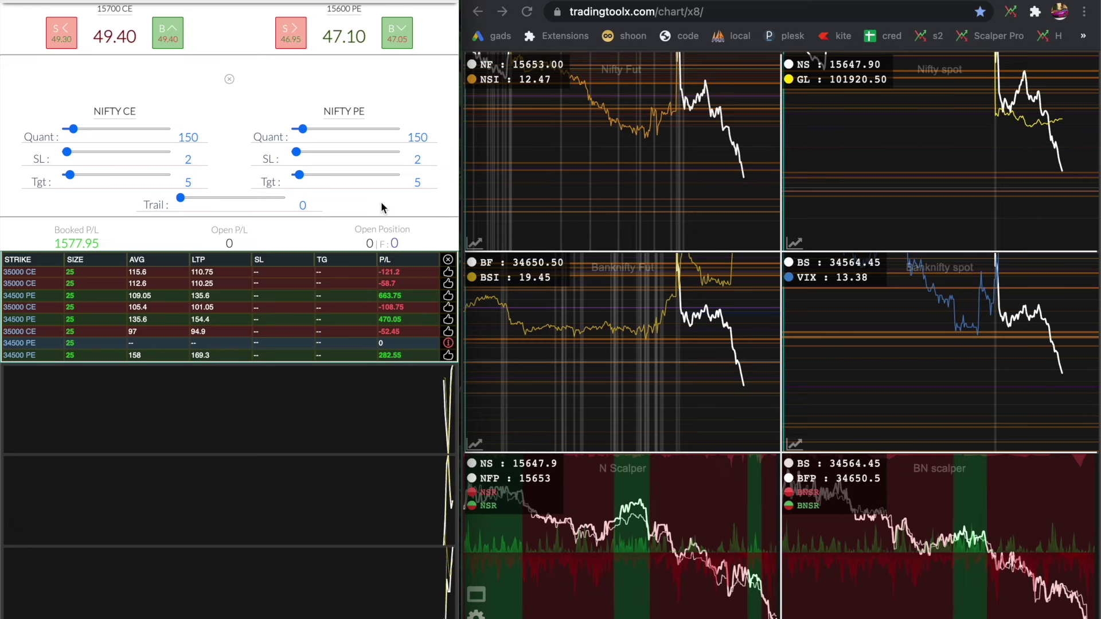
Try to buy 150 of the 15700 CE and check the index and call strike choices.
{"action": "key", "text": "Up"}
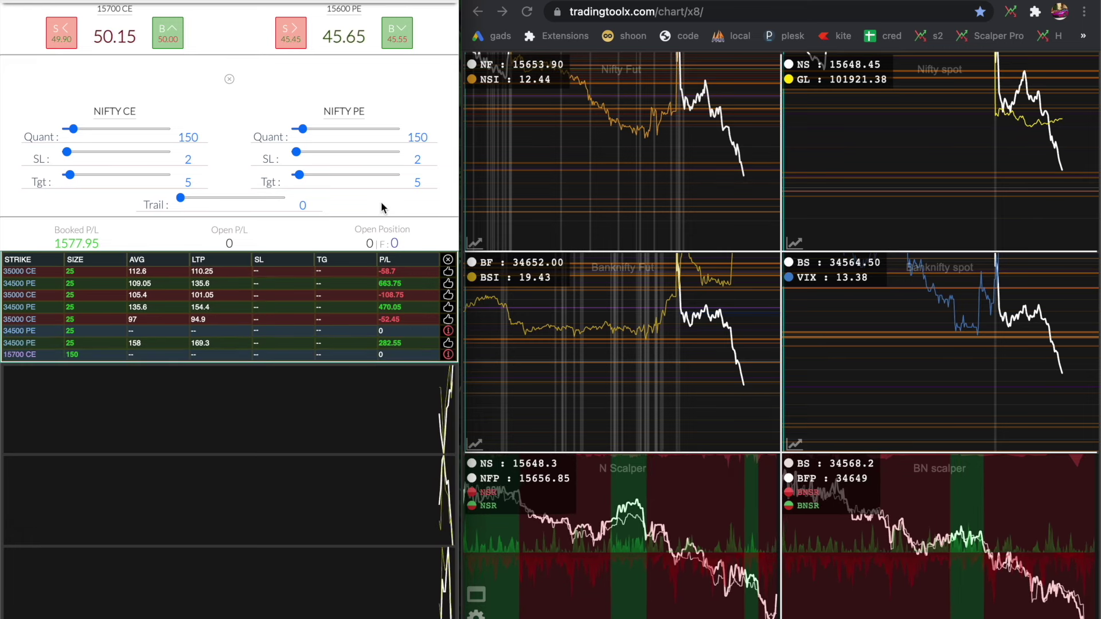
{"action": "scroll", "coordinate": [172, 52], "scroll_direction": "up", "scroll_amount": 1}
{"action": "left_click", "coordinate": [138, 6]}
{"action": "left_click", "coordinate": [204, 4]}
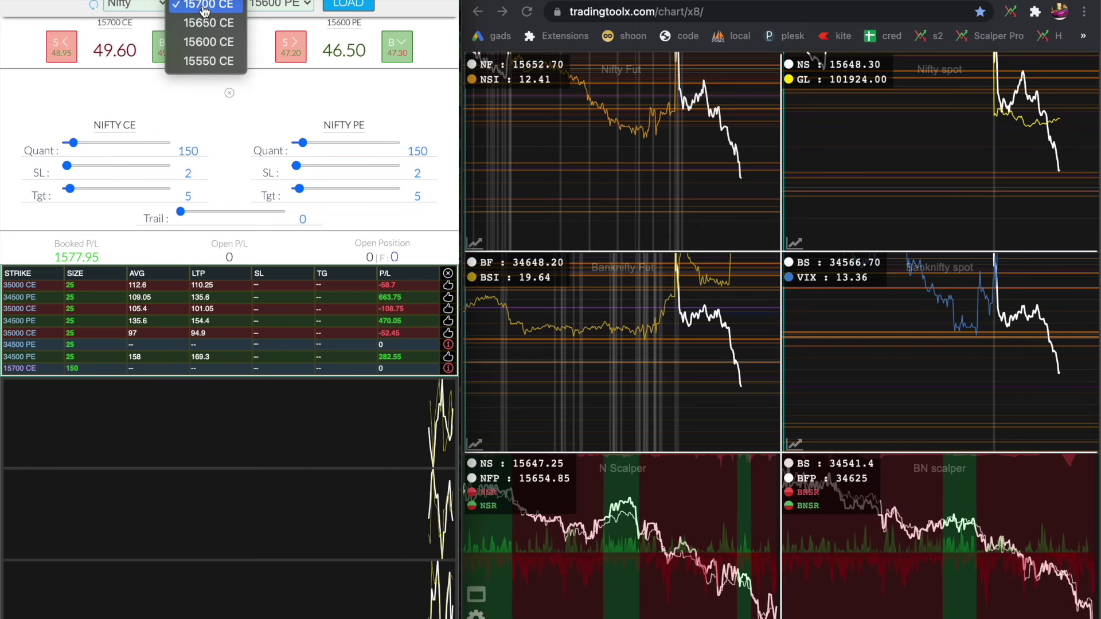
Set the Nifty CE and Nifty PE quantities to 75 each and reload the option pair.
{"action": "left_click", "coordinate": [73, 141]}
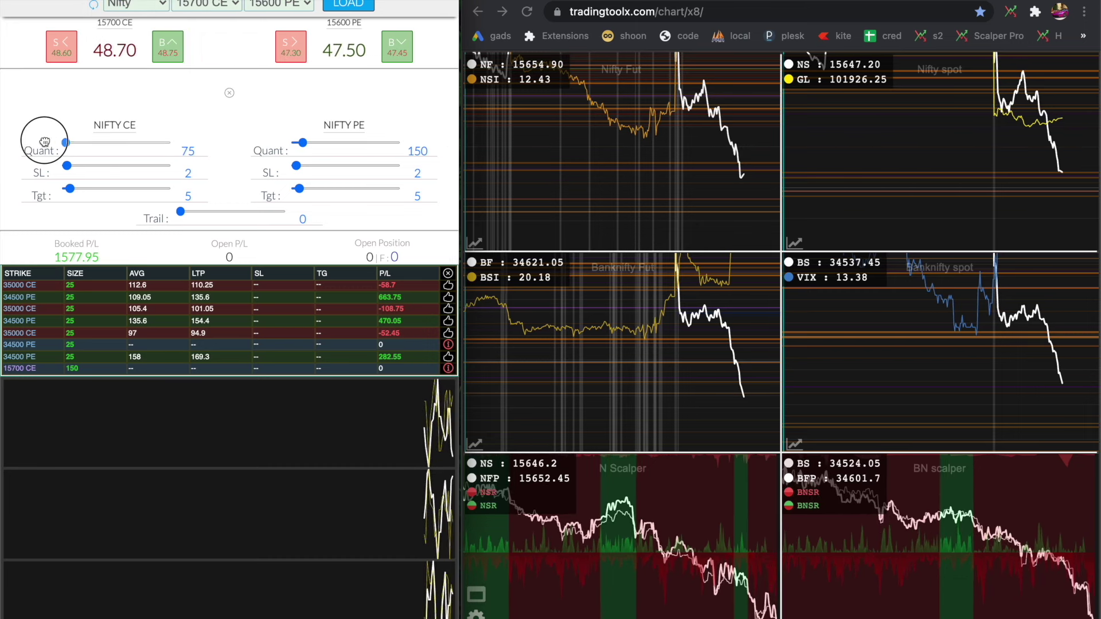
{"action": "left_click_drag", "start_coordinate": [303, 143], "coordinate": [267, 144]}
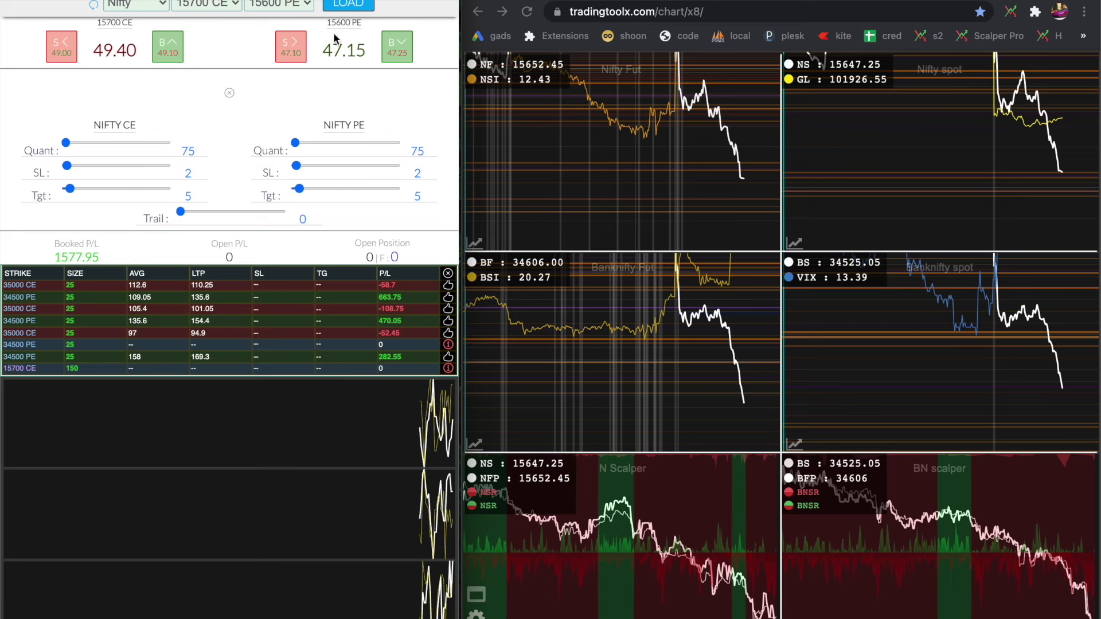
{"action": "left_click", "coordinate": [348, 6]}
Buy 75 of the 15700 CE and trail its stop loss up to 49.8 and beyond.
{"action": "scroll", "coordinate": [289, 230], "scroll_direction": "down", "scroll_amount": 3}
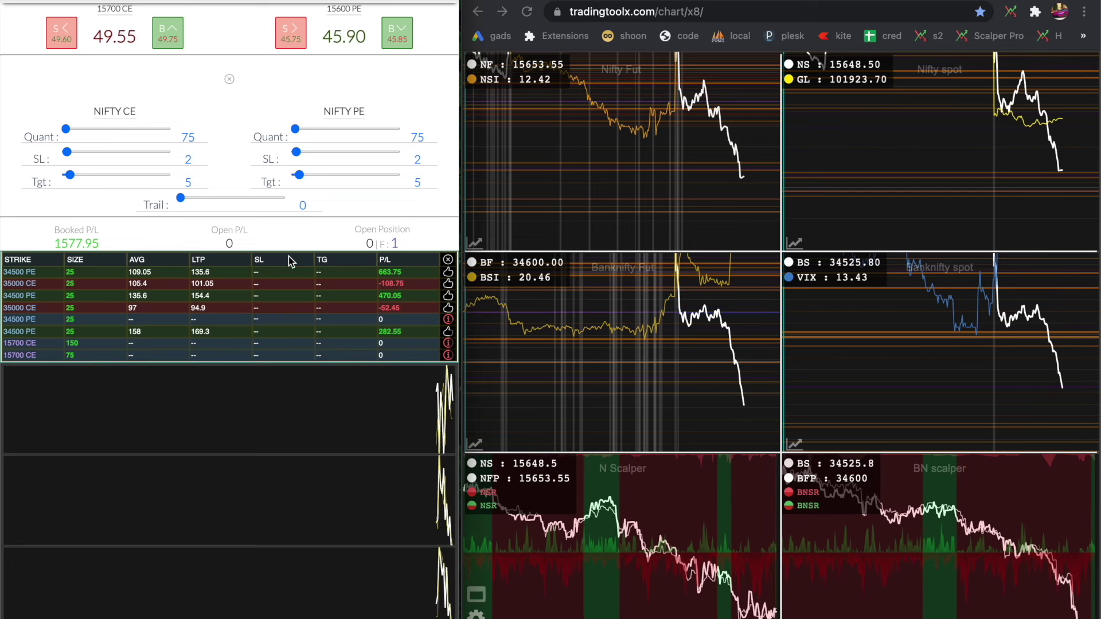
{"action": "scroll", "coordinate": [258, 292], "scroll_direction": "down", "scroll_amount": 1}
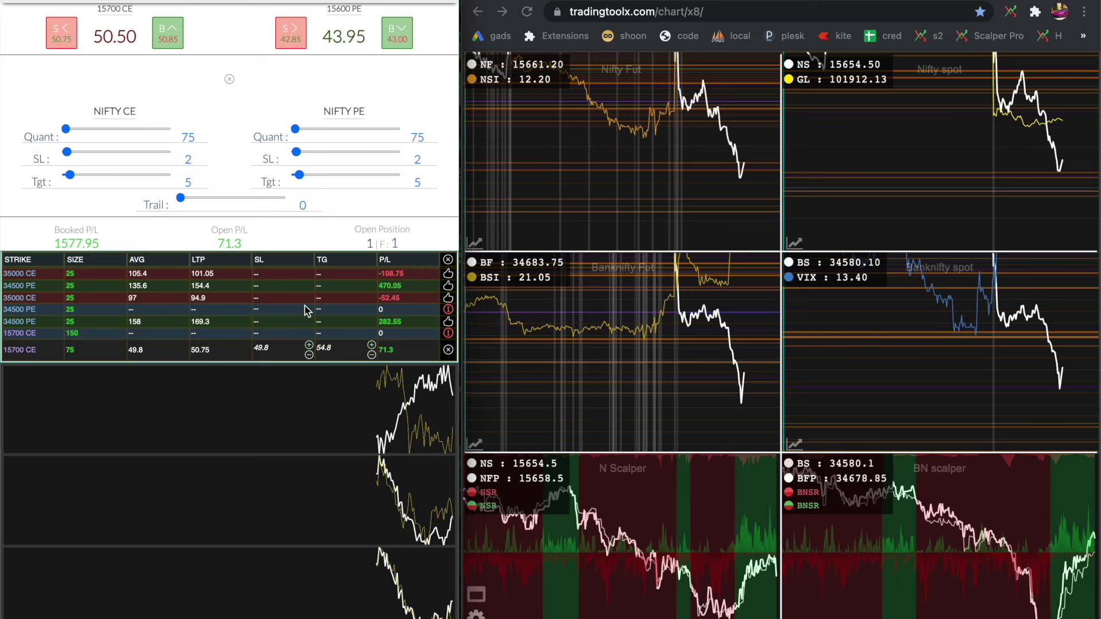
{"action": "left_click", "coordinate": [309, 345]}
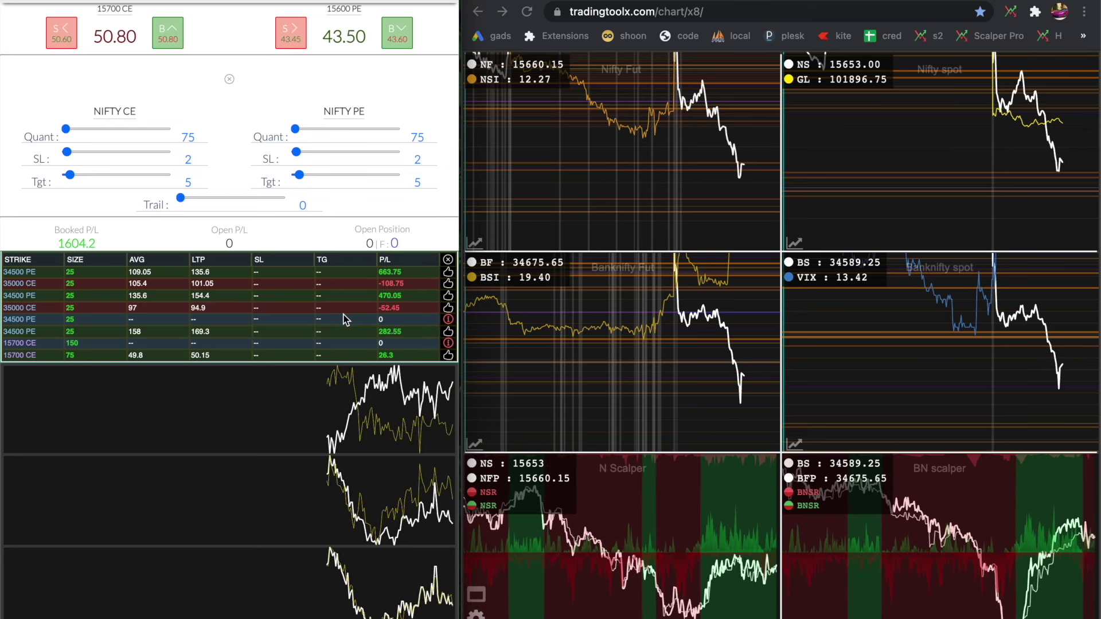
Buy 75 of the 15700 CE again with the stop loss raised to 51, and exit the position manually.
{"action": "key", "text": "Up"}
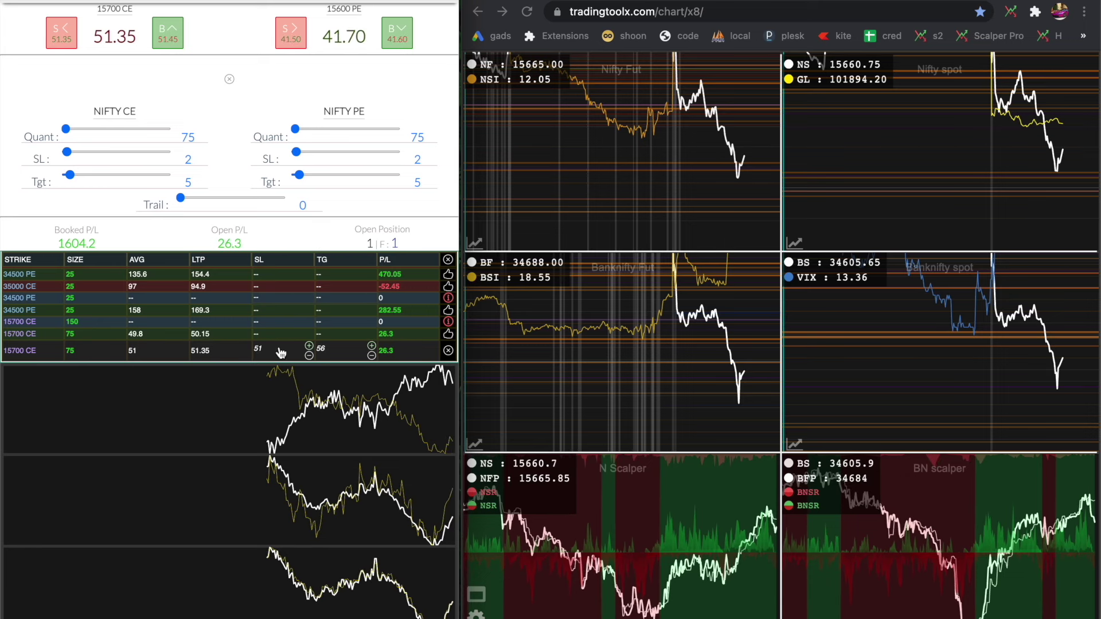
{"action": "left_click", "coordinate": [449, 352]}
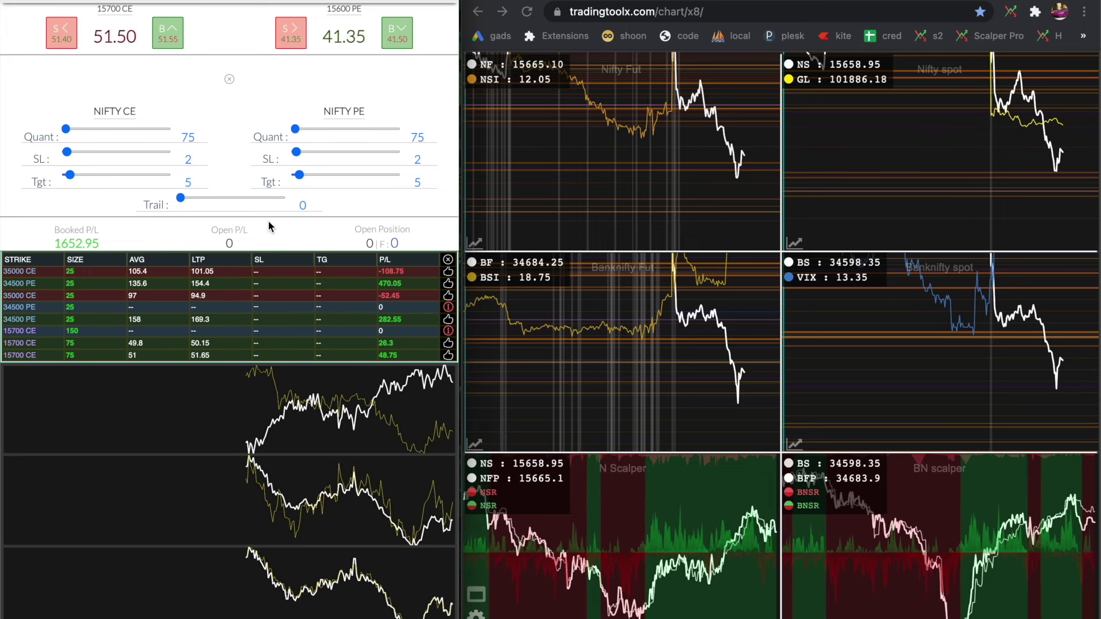
Buy 75 of the 15600 PE and exit that position.
{"action": "key", "text": "Down"}
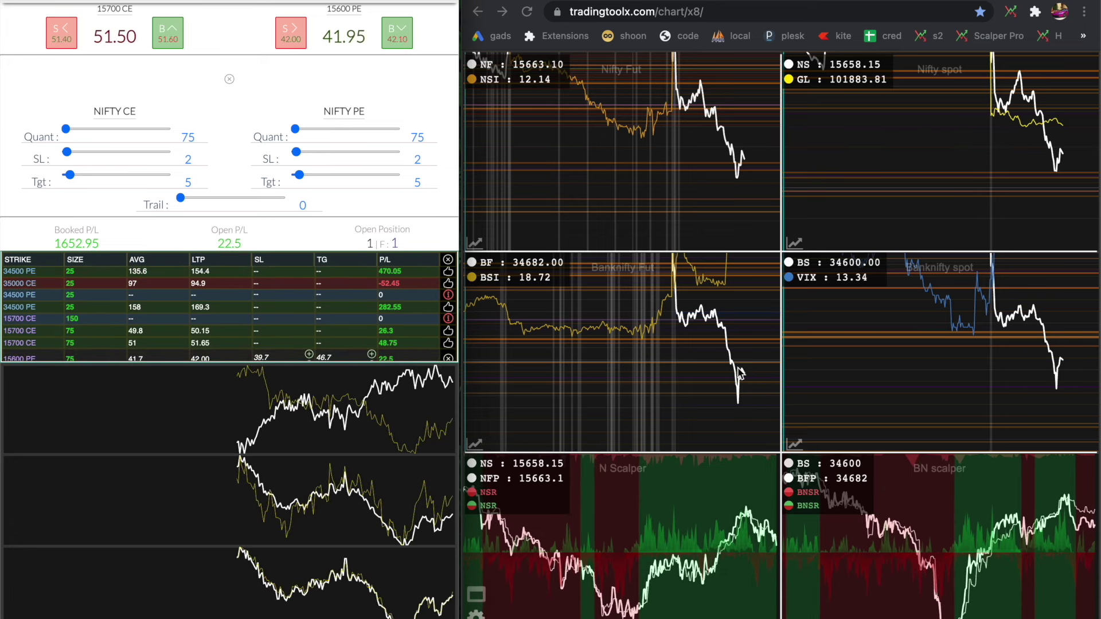
{"action": "scroll", "coordinate": [345, 321], "scroll_direction": "down", "scroll_amount": 1}
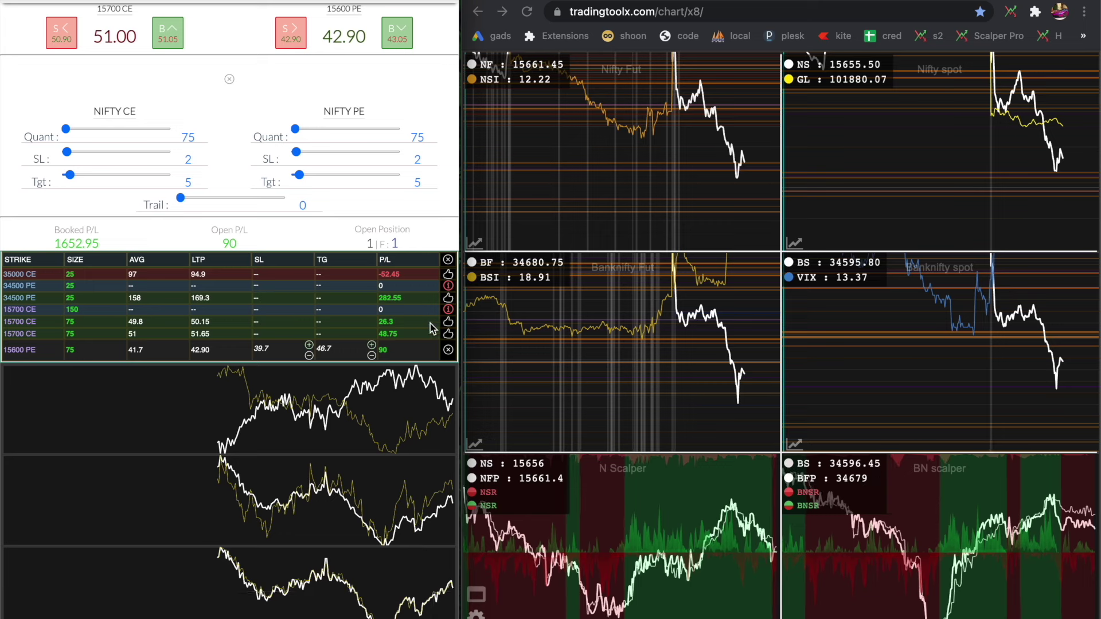
{"action": "left_click", "coordinate": [449, 350]}
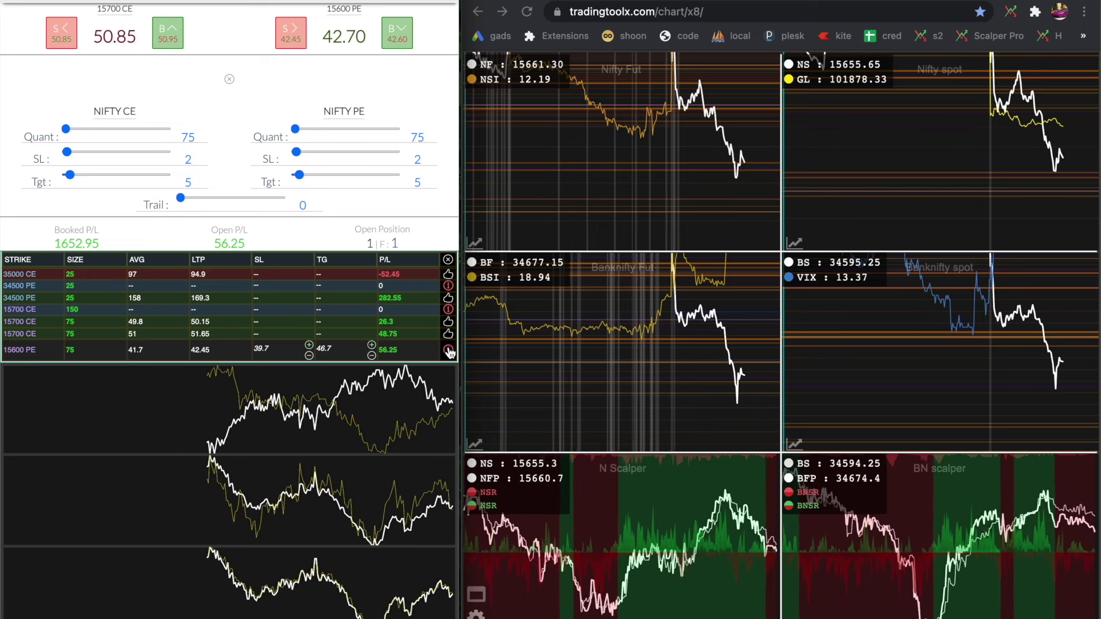